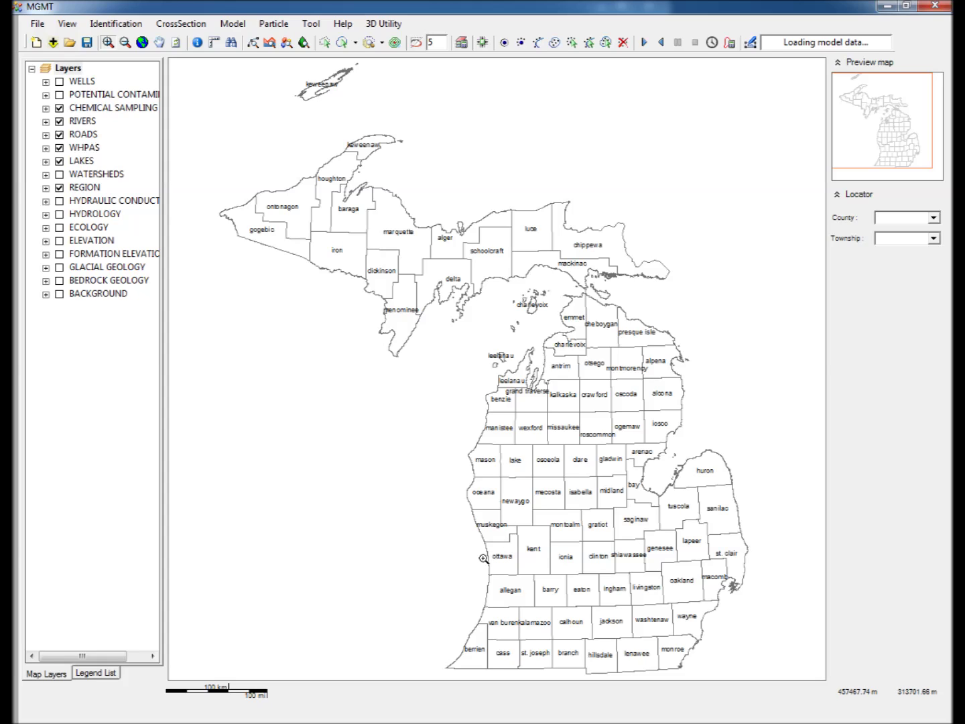
Zoom to Ottawa County and draw a polygon around it to select its sampling area.
left_click(535, 587)
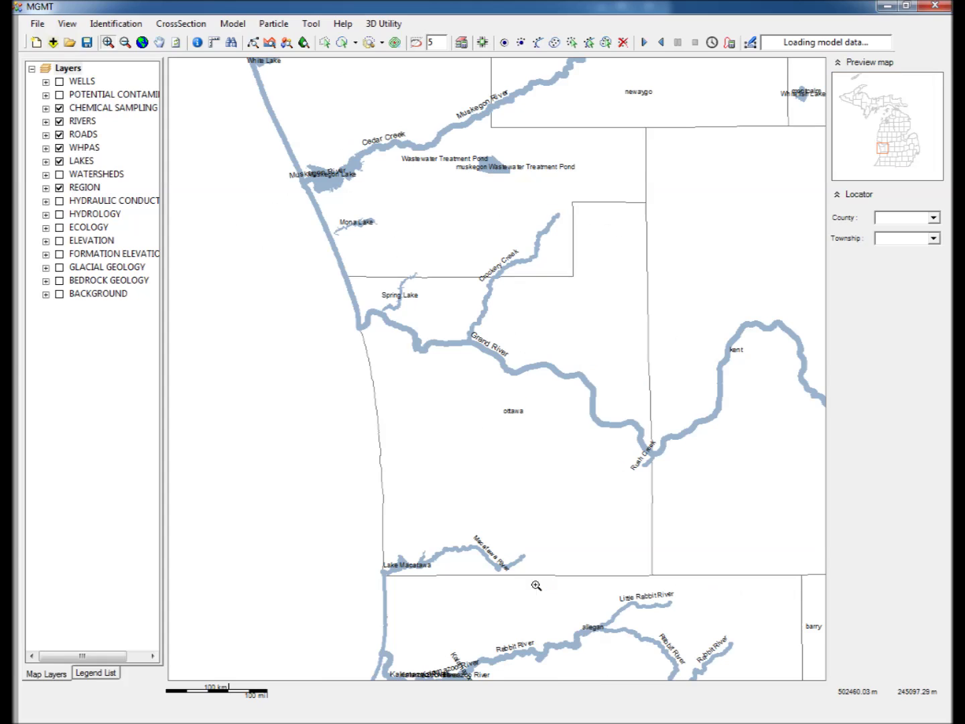
left_click(286, 44)
left_click(365, 473)
left_click(374, 589)
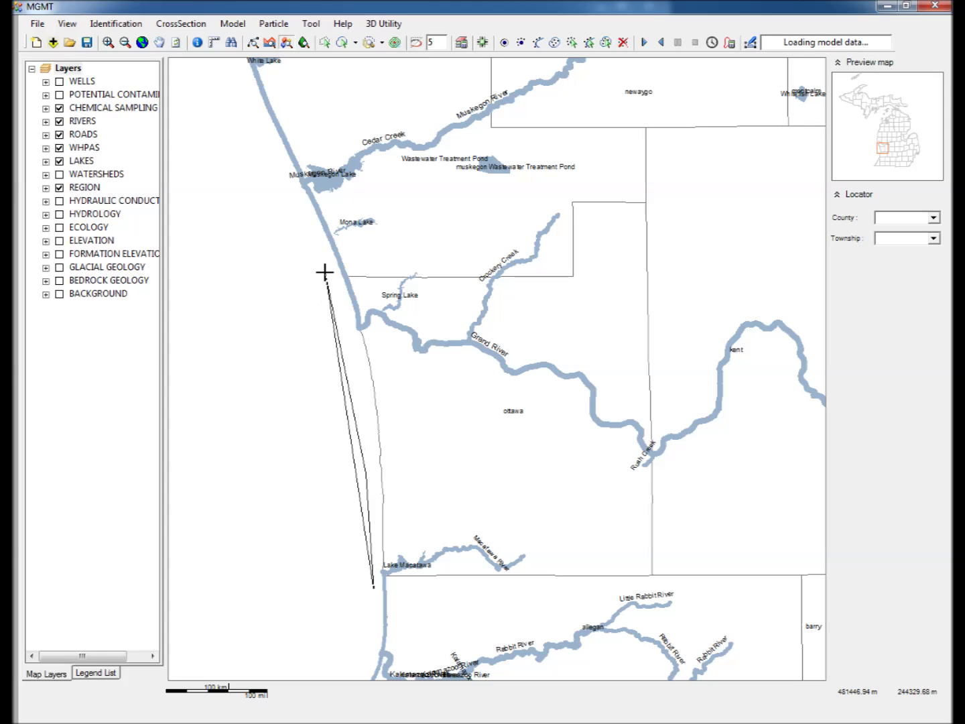
left_click(325, 273)
left_click(570, 190)
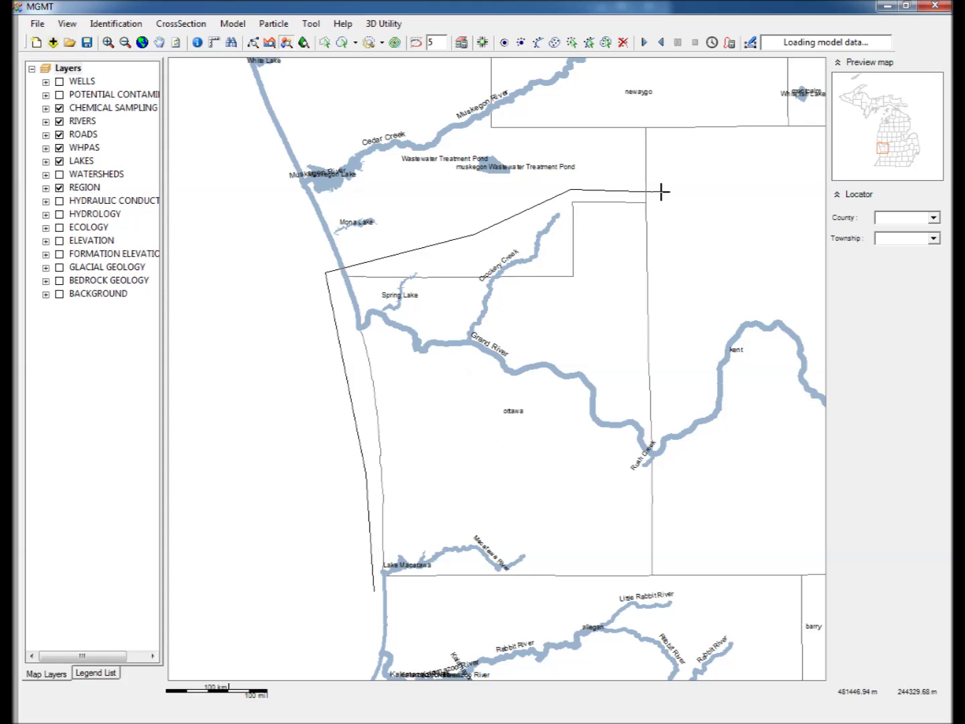
left_click(661, 193)
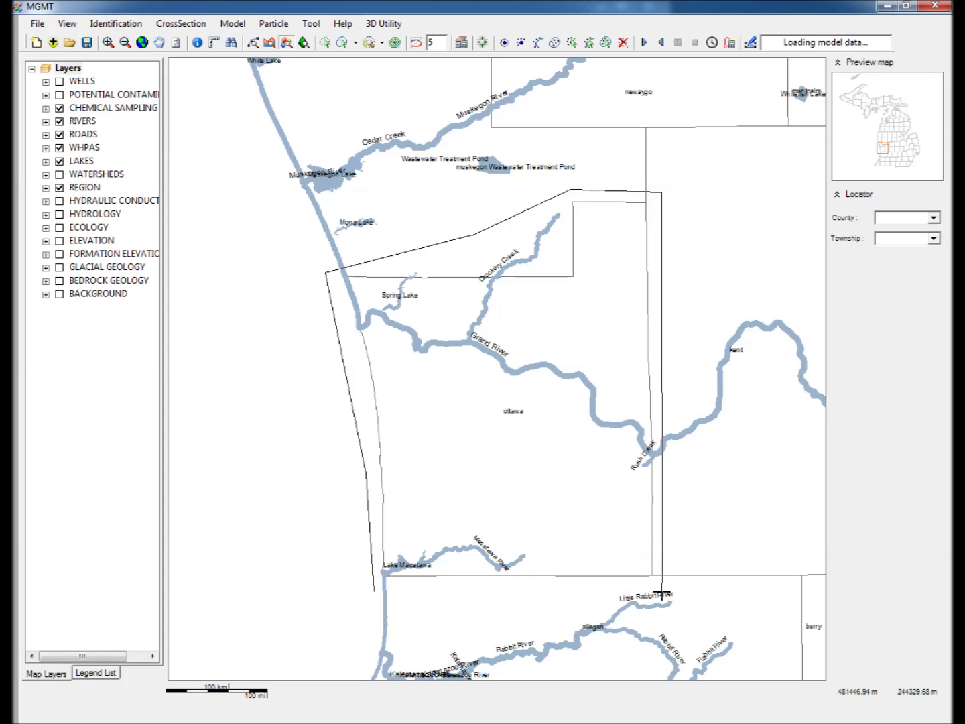
double_click(648, 590)
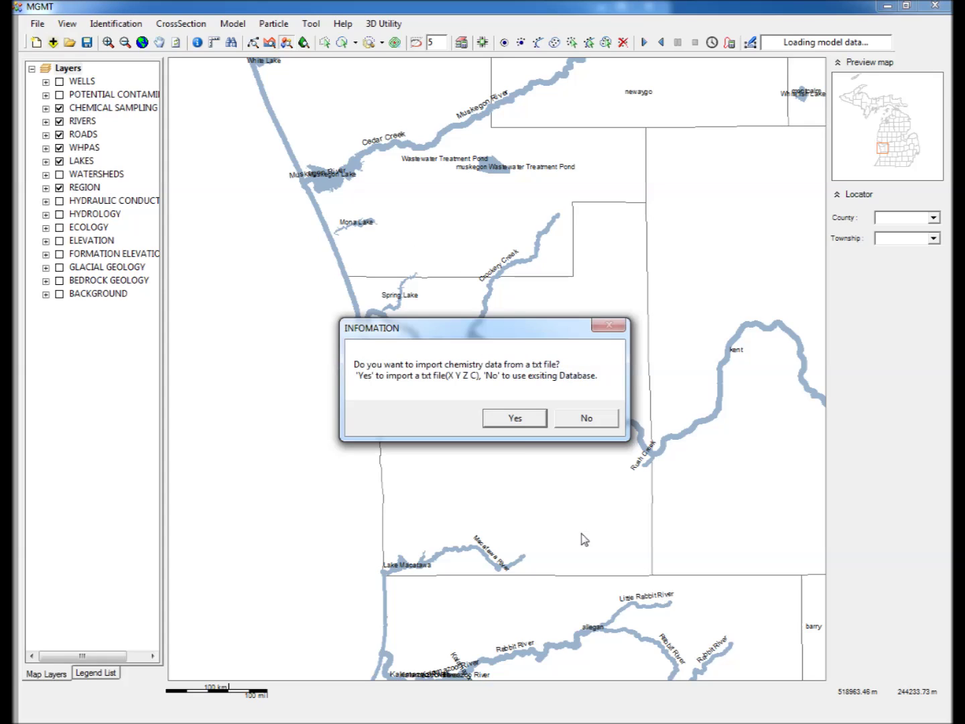
Import the chemistry txt file from C:\Examples\Chemistry as a Chloride layer under Chemical Sampling.
left_click(526, 420)
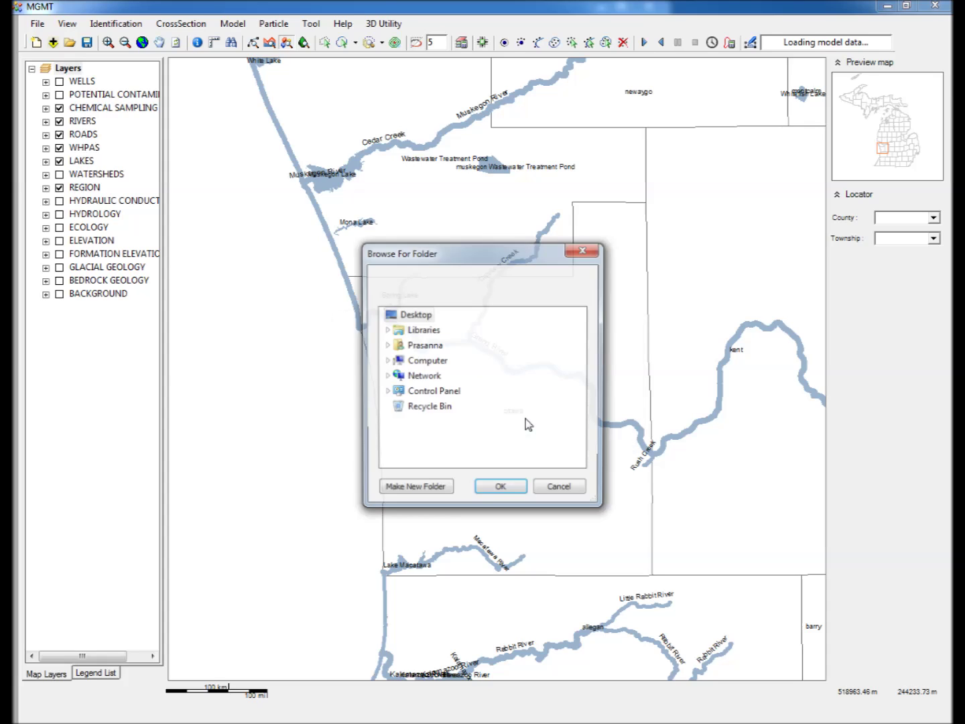
left_click(388, 361)
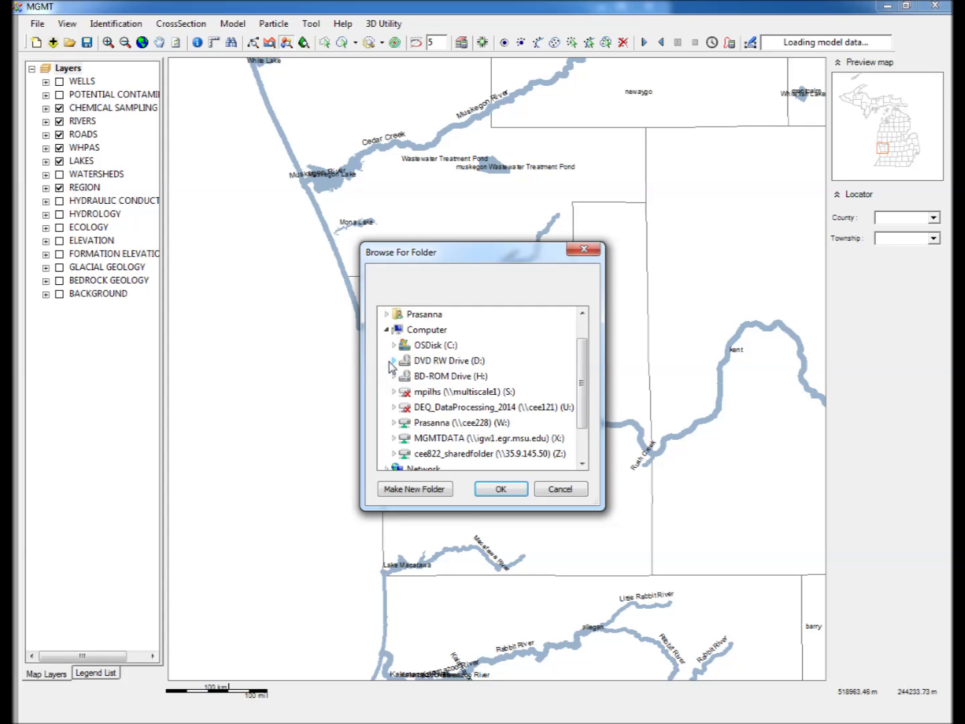
left_click(394, 347)
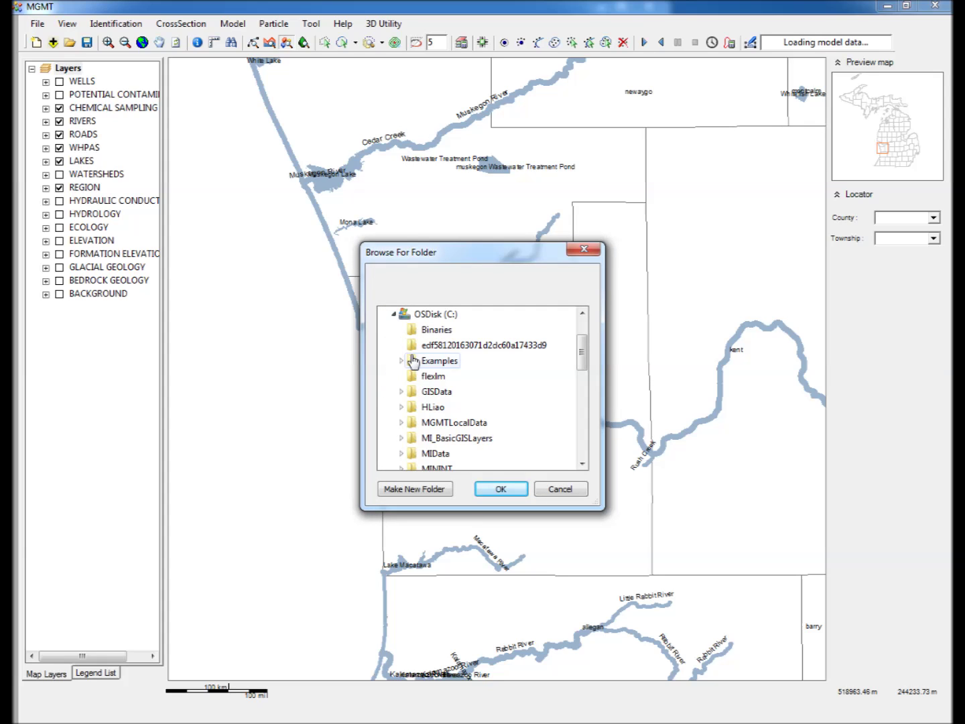
left_click(401, 361)
left_click(442, 379)
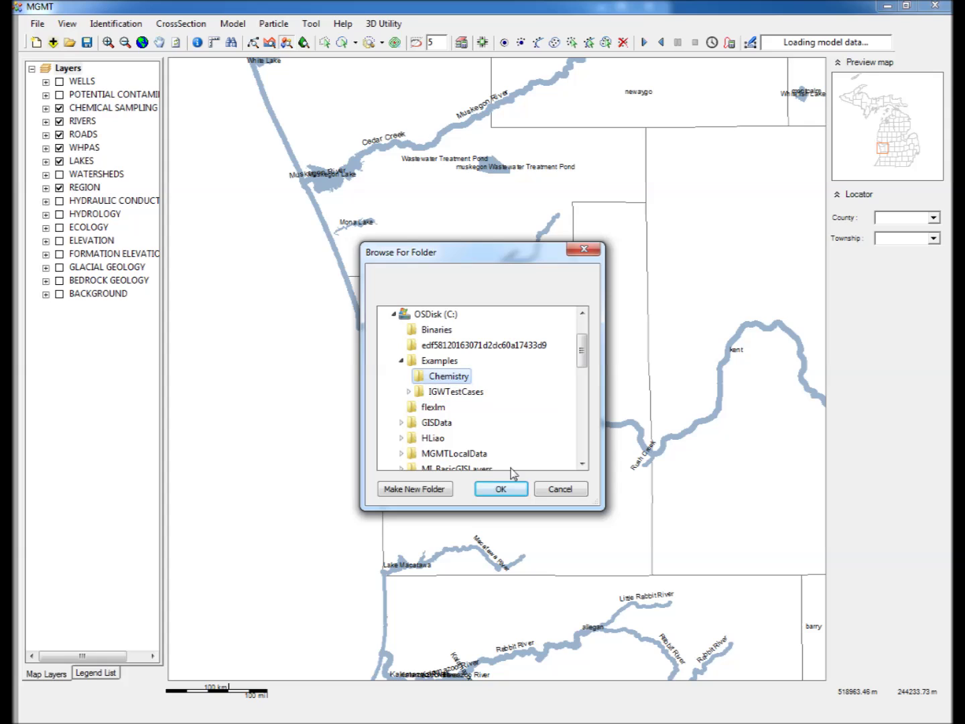
left_click(510, 489)
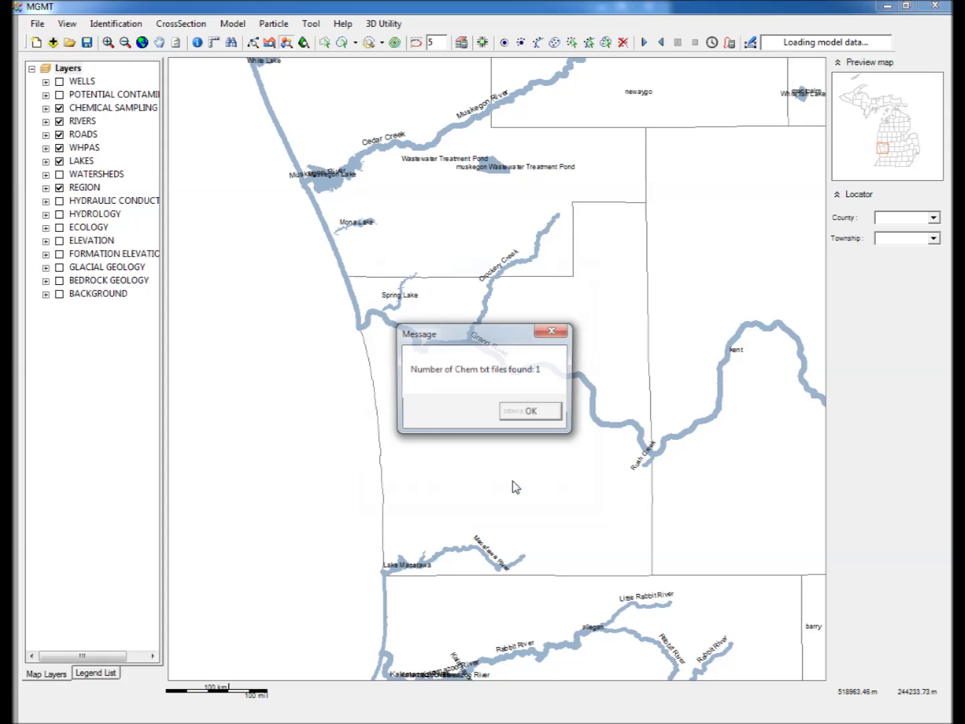
left_click(527, 413)
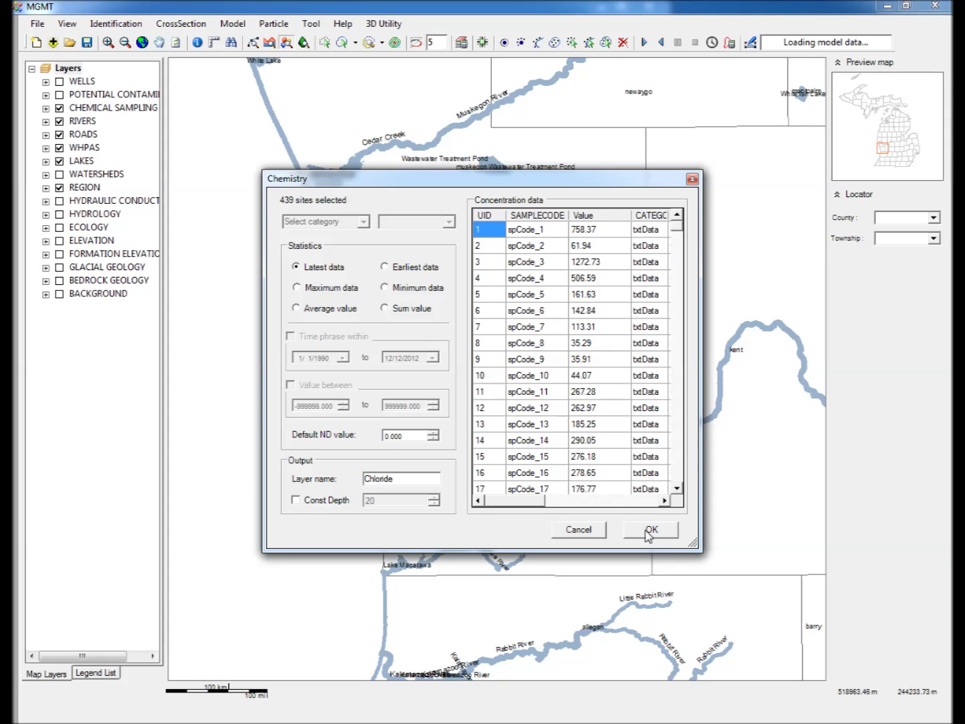
left_click(648, 530)
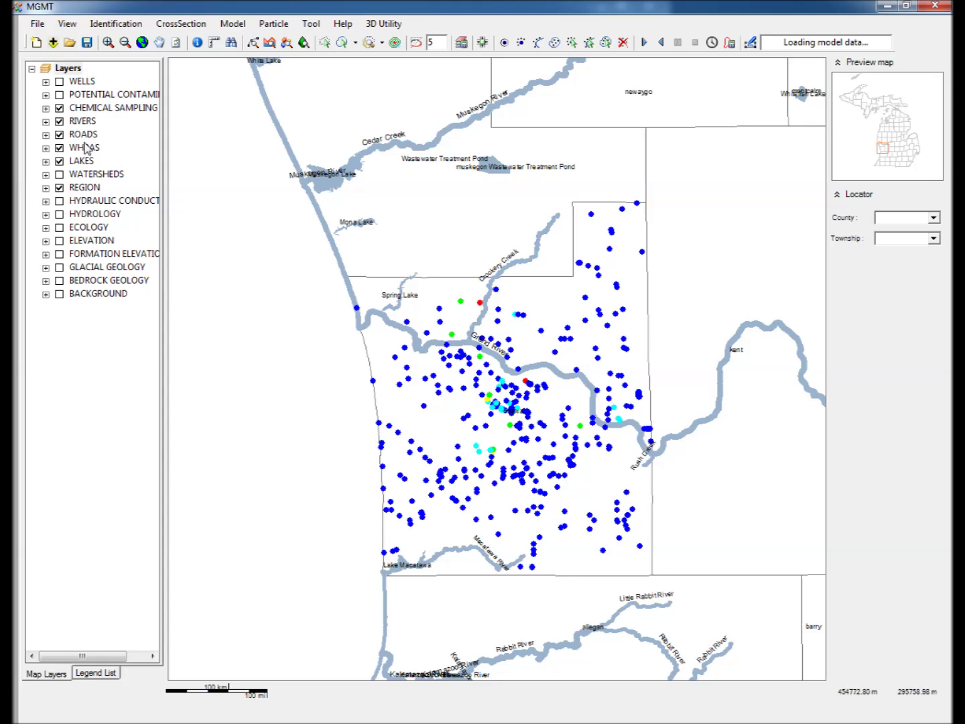
left_click(45, 108)
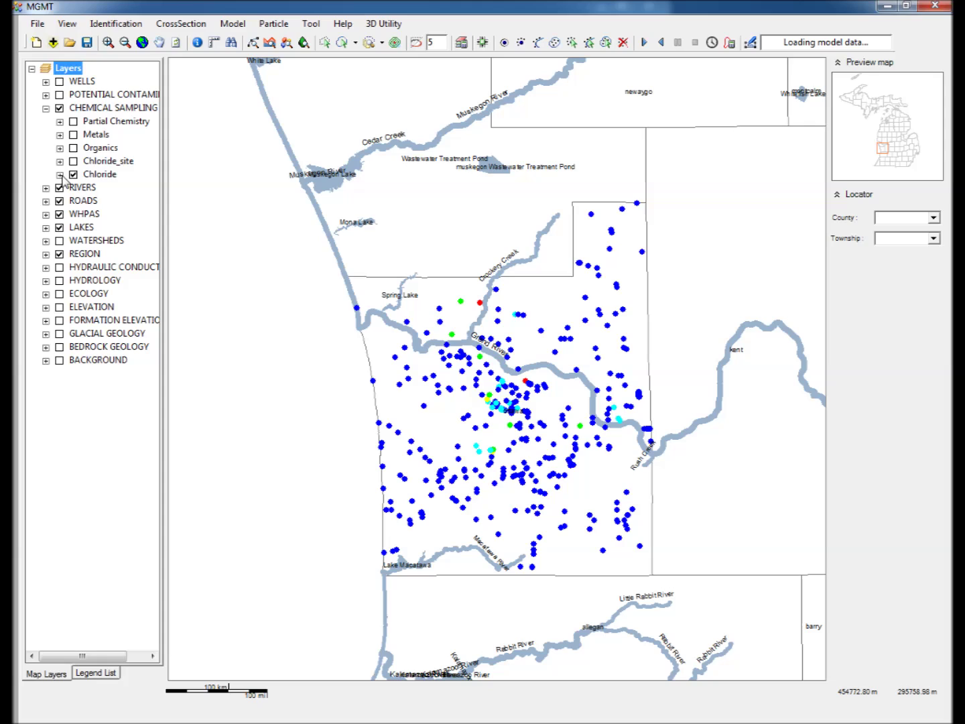
Open the Chloride layer's properties at its Symbology classification settings.
left_click(59, 174)
right_click(99, 175)
left_click(165, 262)
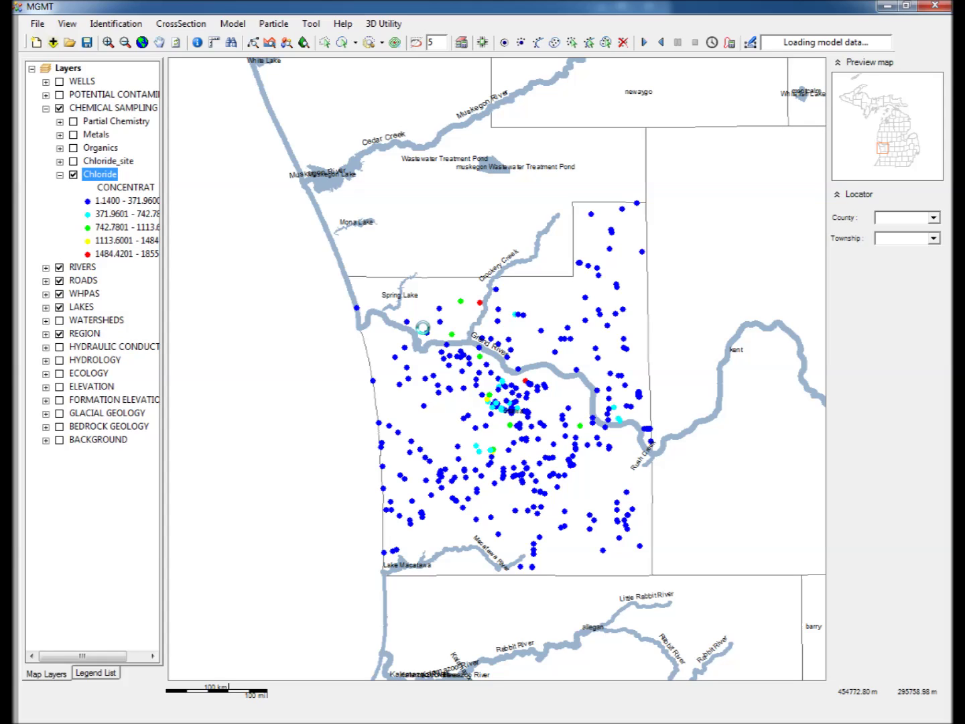
left_click(321, 226)
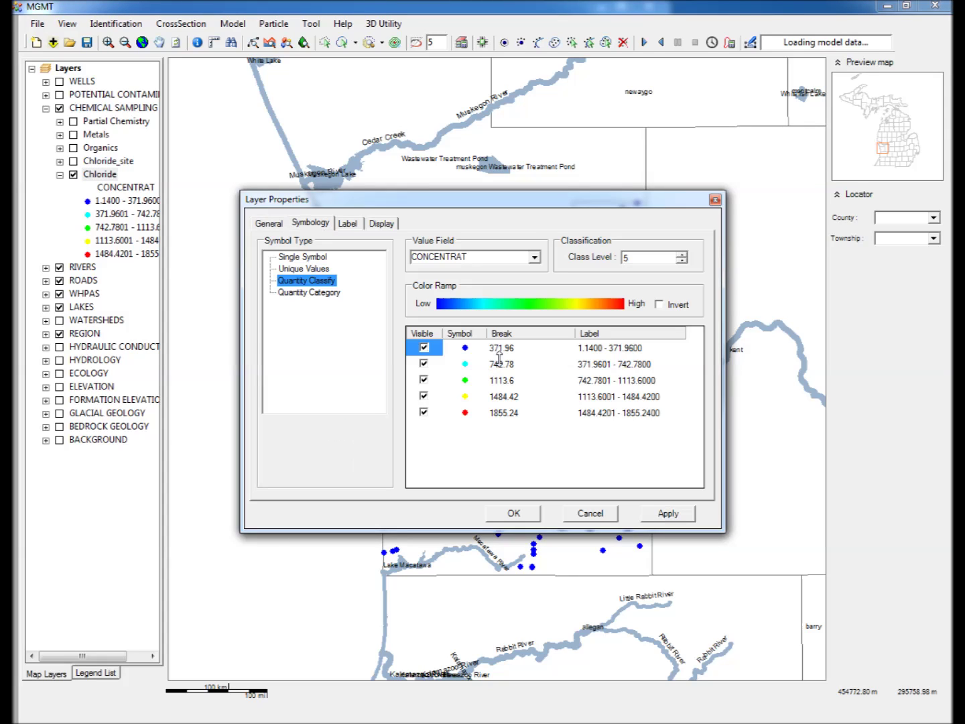
Set the Chloride class breaks to 50, 100, 150 and 200 and apply.
left_click(503, 347)
type("50")
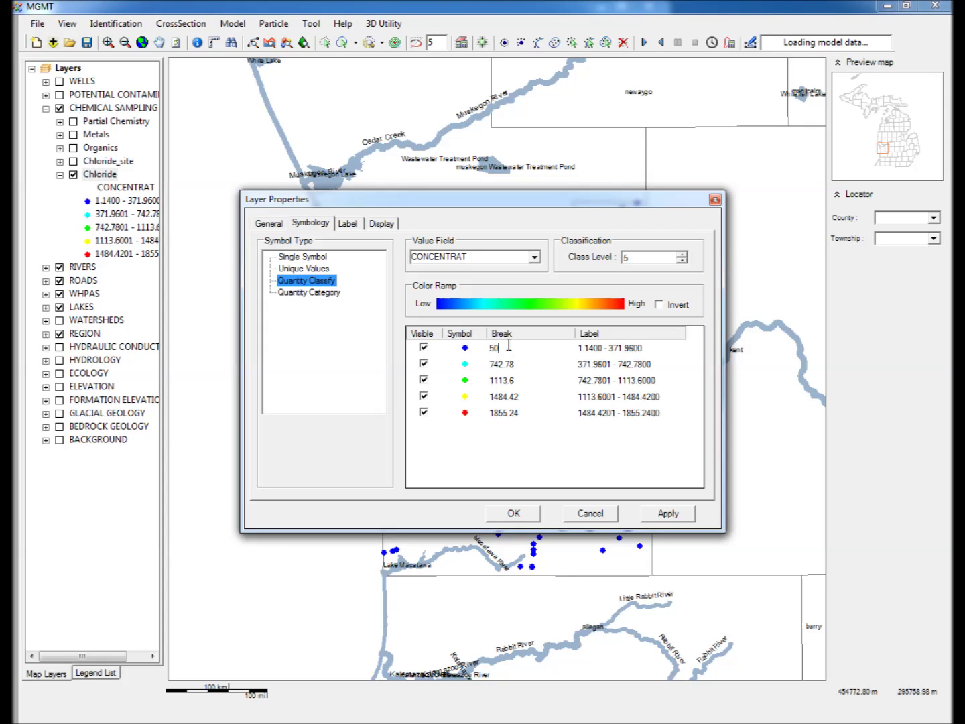
key("Return")
type("100")
key("Return")
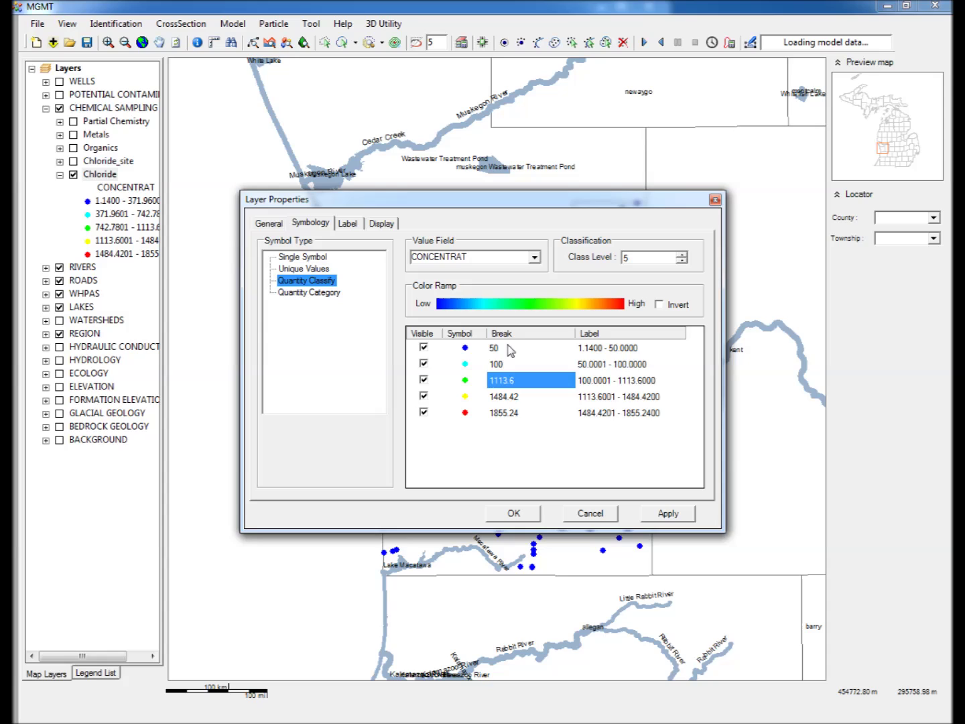
type("150")
key("Return")
type("200")
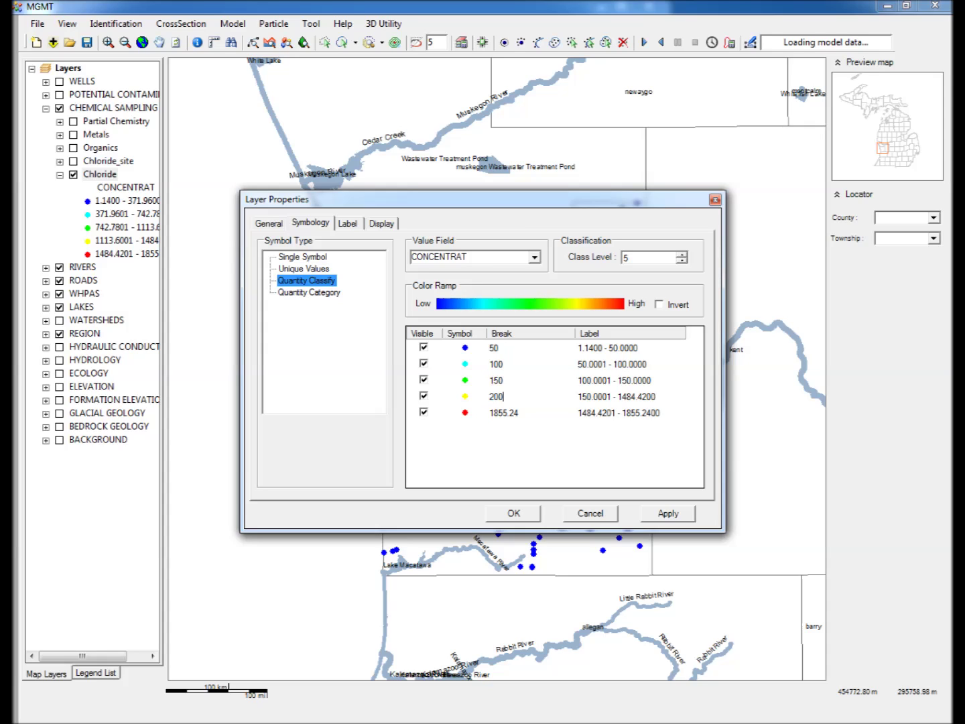
key("Return")
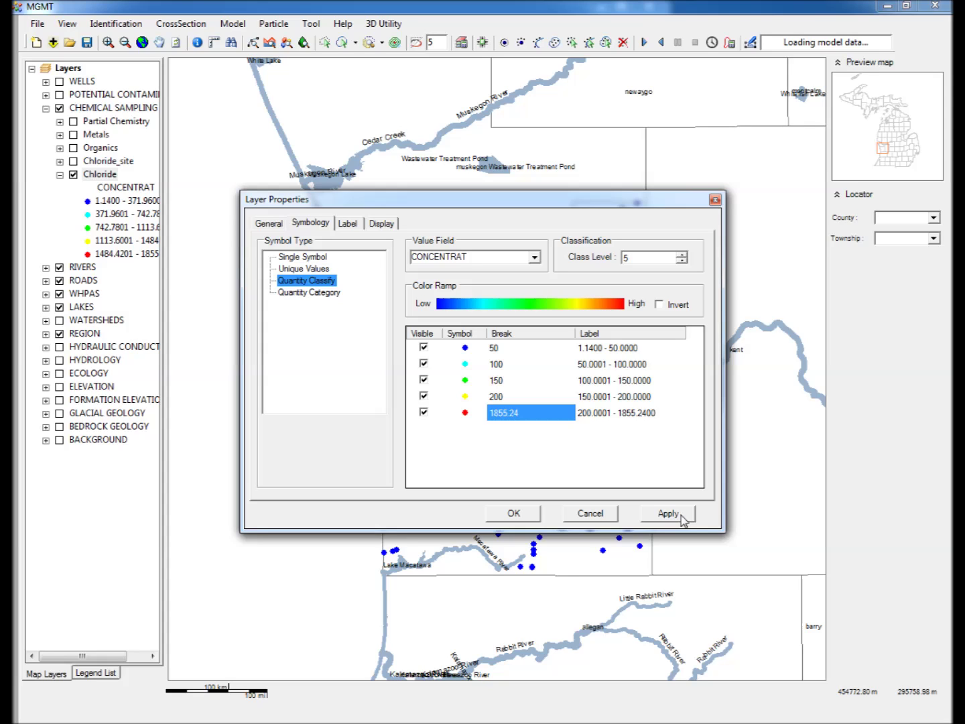
left_click(536, 515)
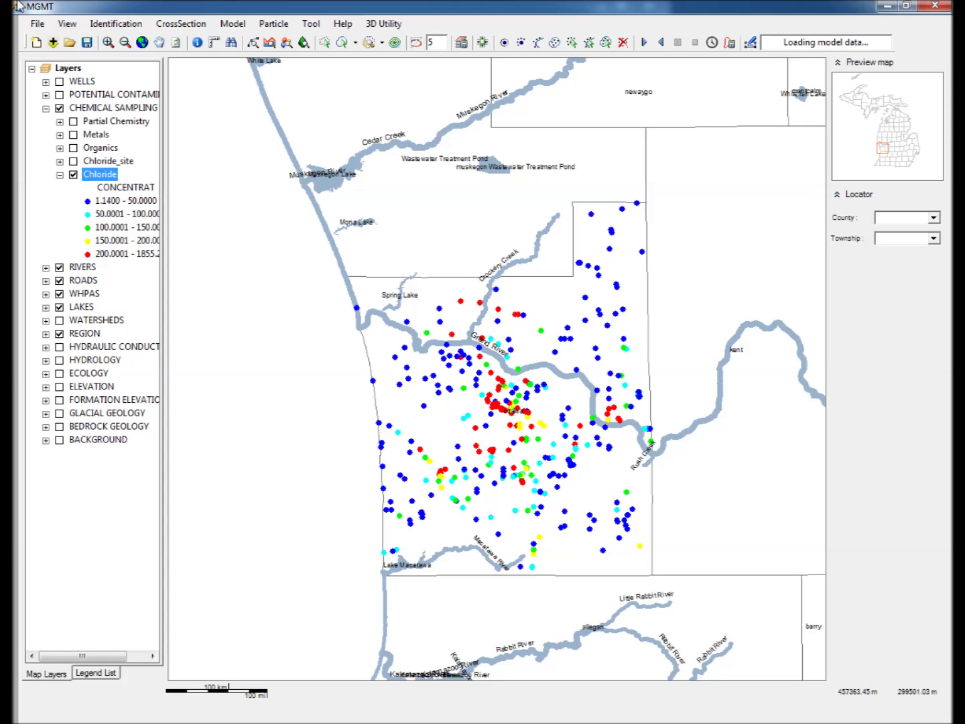
Zoom into the sample cluster and start a cross-section line through the central samples.
left_click(108, 42)
left_click_drag(318, 191, 694, 591)
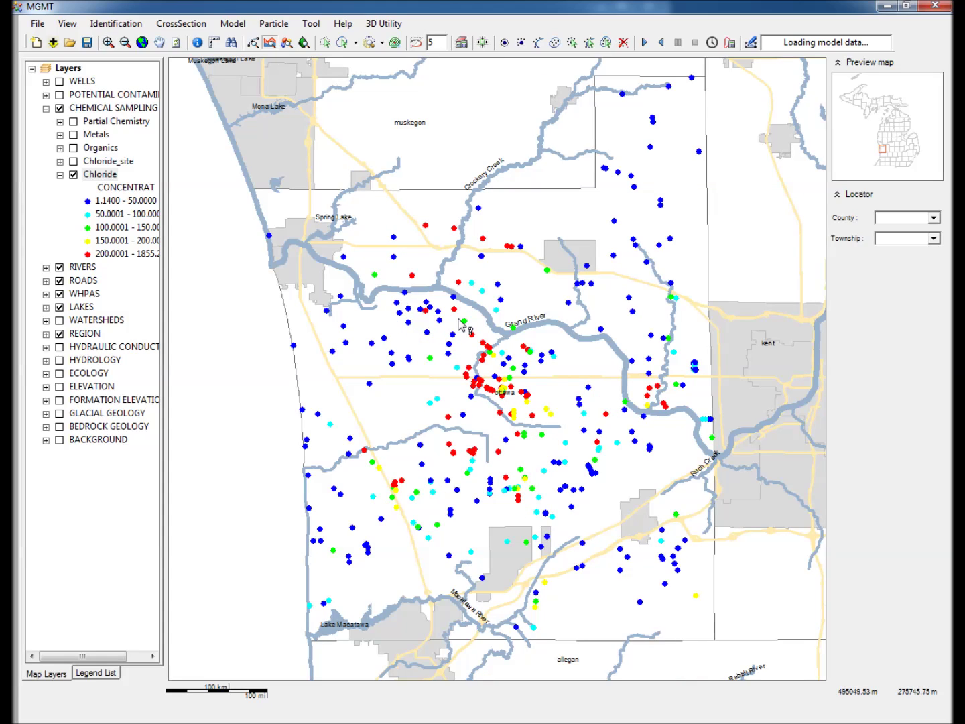
left_click(269, 43)
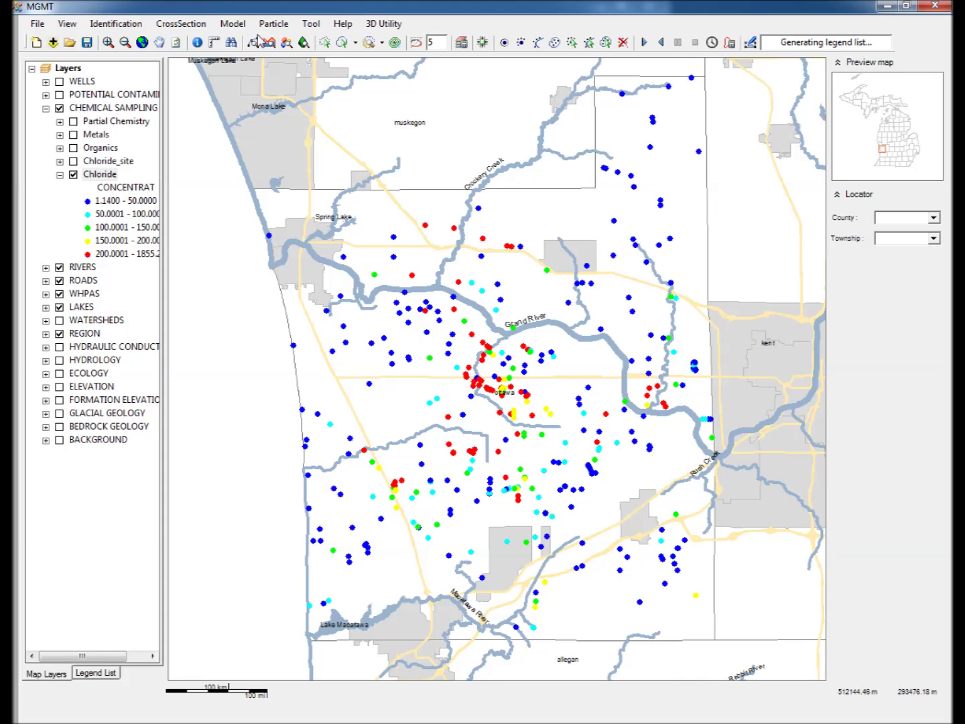
left_click(368, 384)
left_click(409, 360)
left_click(430, 358)
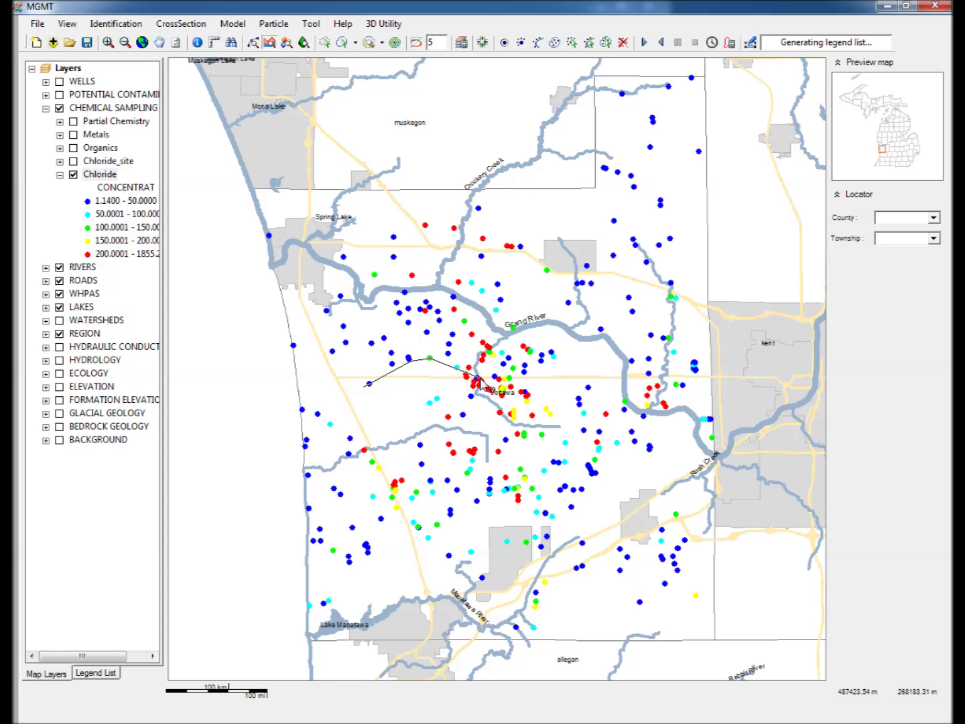
Finish the section line and add the Coldwater and Antrim formations to the cross section.
double_click(541, 373)
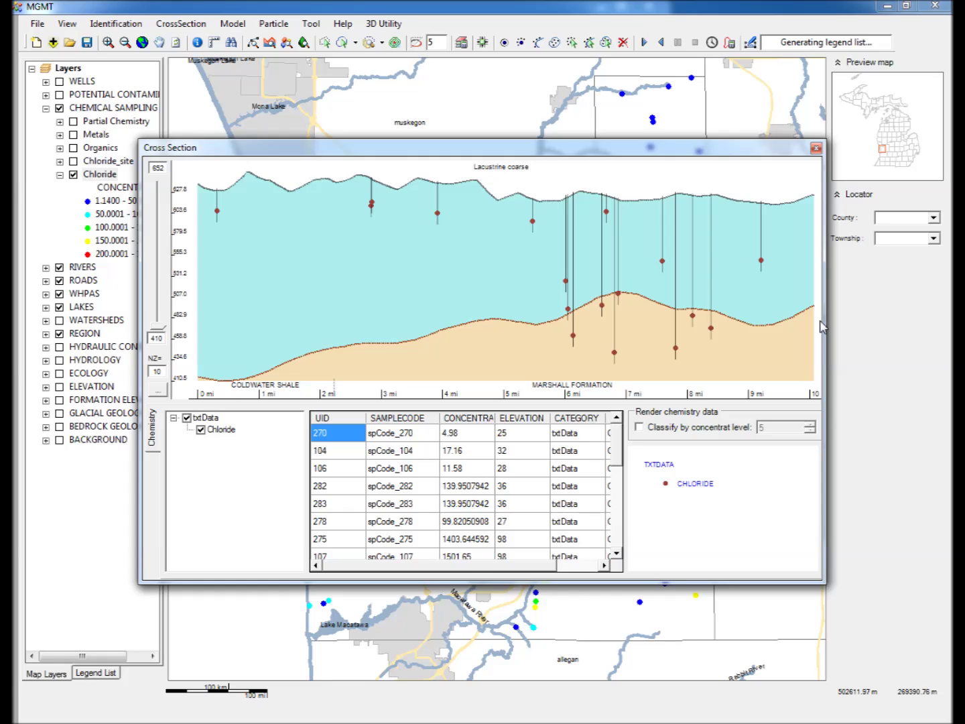
left_click_drag(823, 326, 897, 326)
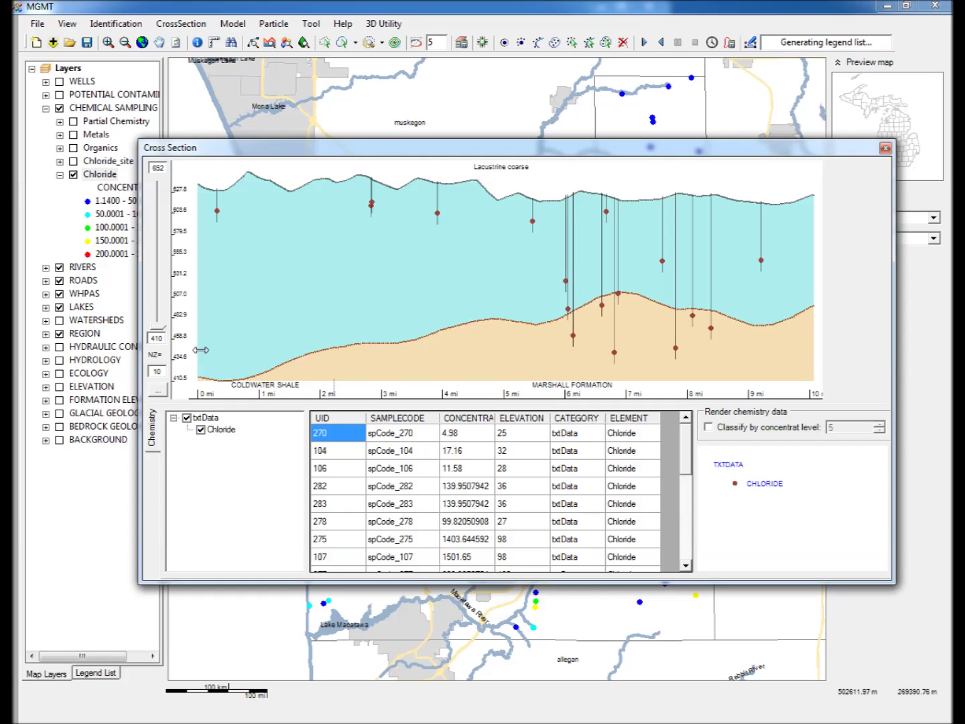
left_click(158, 389)
left_click(109, 154)
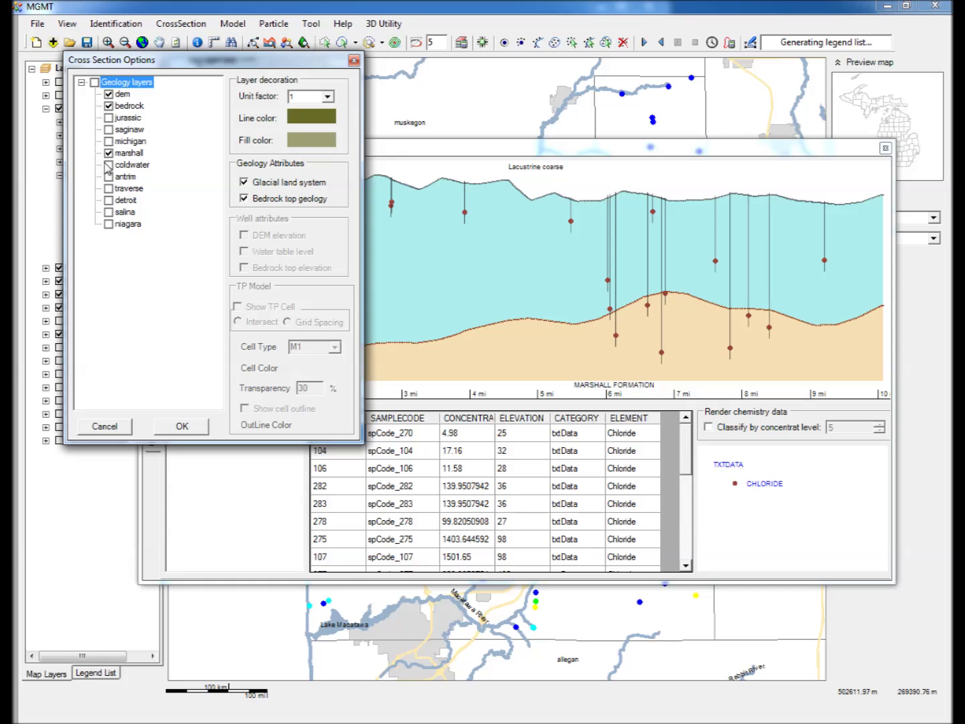
left_click(109, 165)
left_click(188, 425)
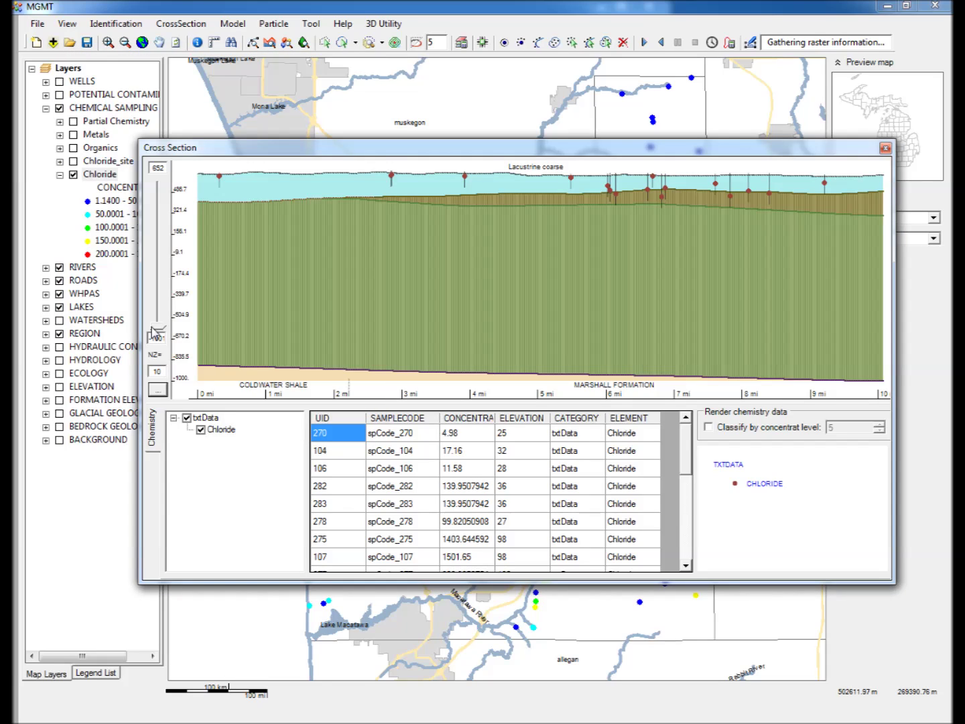
left_click(160, 293)
Narrow the section's vertical elevation range and turn on classification by concentration level.
left_click_drag(160, 293, 155, 232)
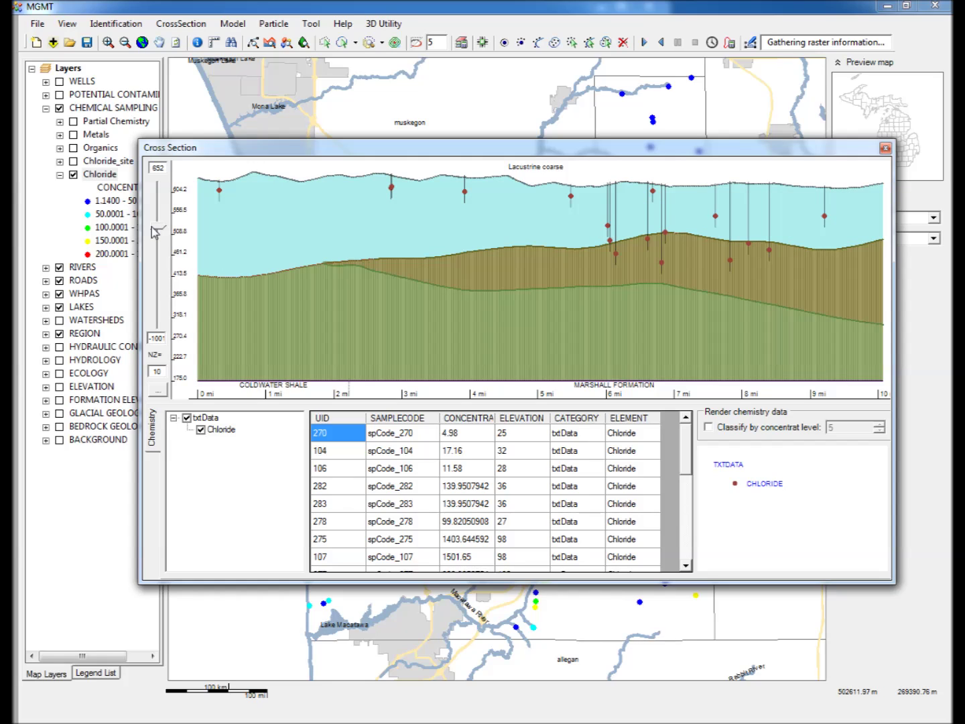
left_click_drag(155, 233, 157, 224)
left_click(709, 426)
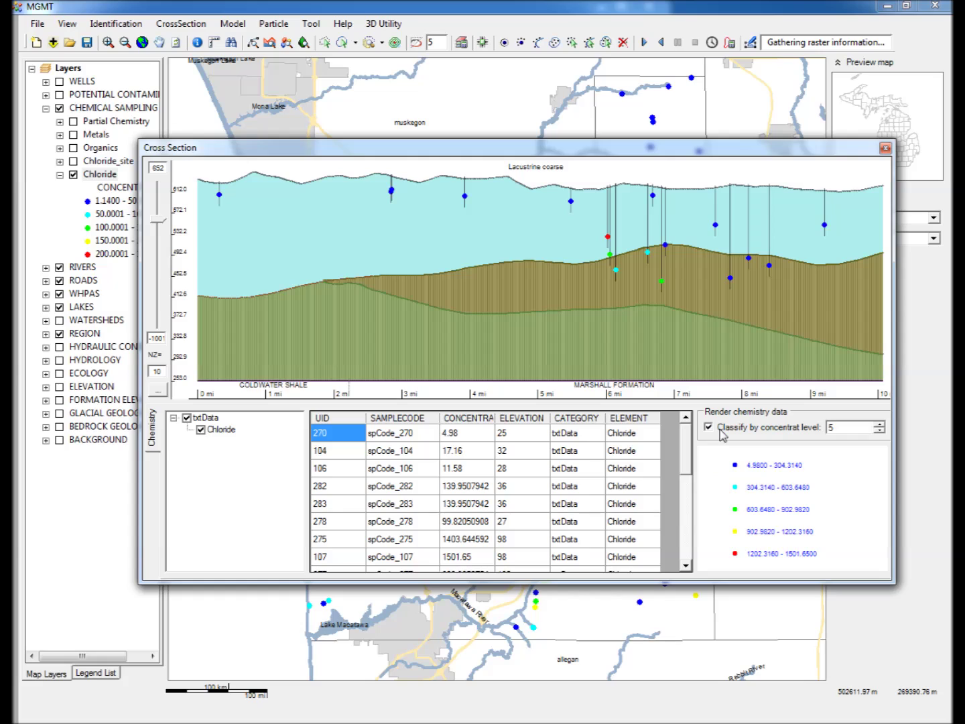
Enter concentration class breaks 50, 100, 150 and 200, then select sample 275.
left_click(795, 471)
type("50")
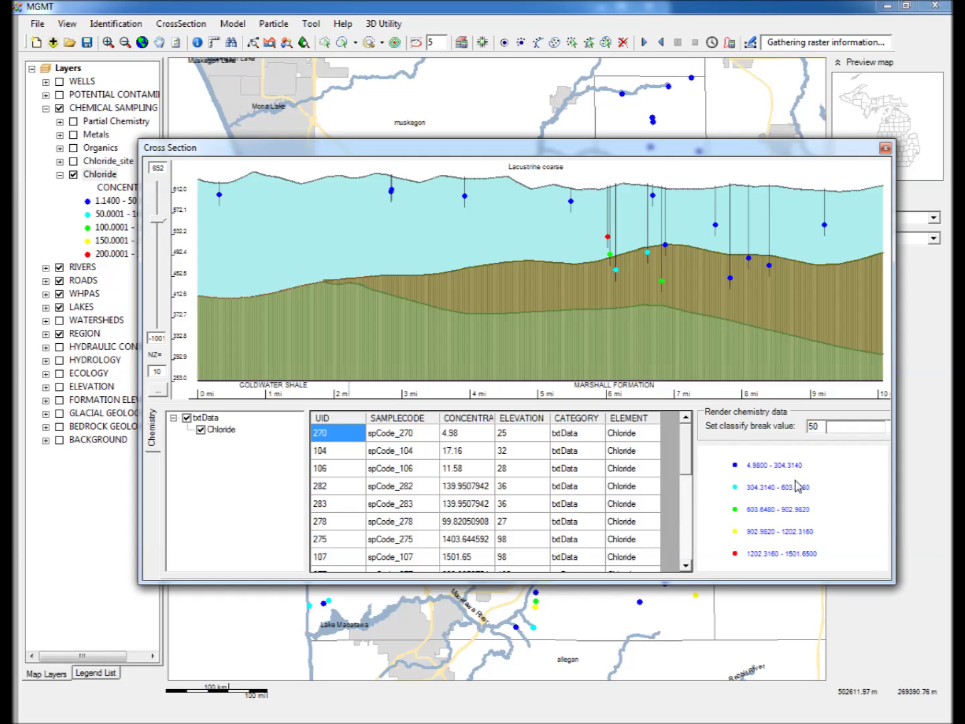
key("Return")
left_click(798, 487)
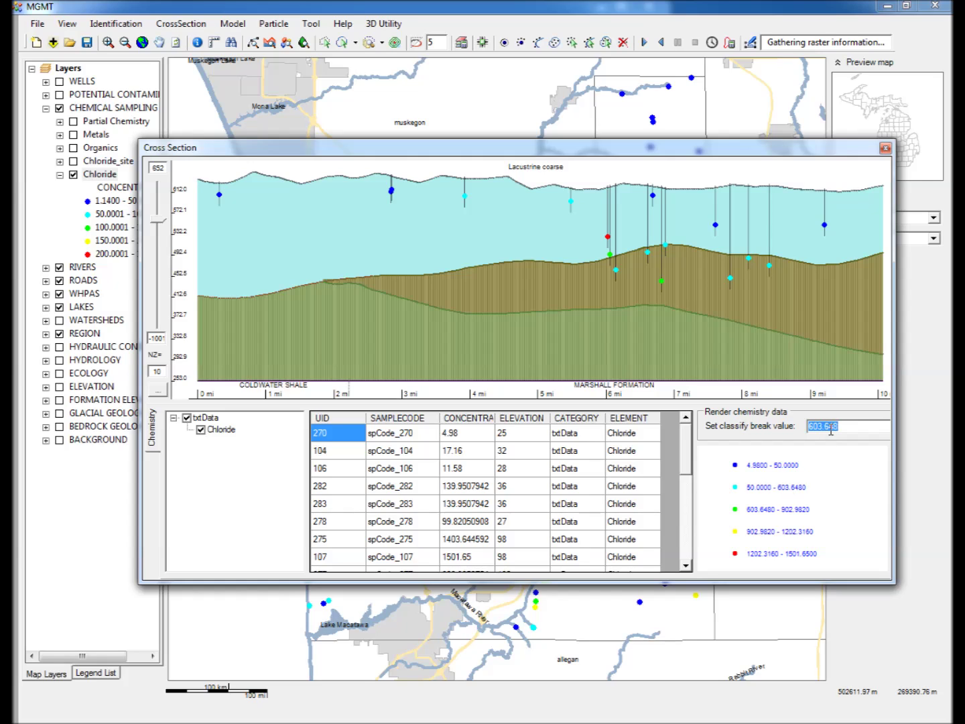
type("100")
key("Return")
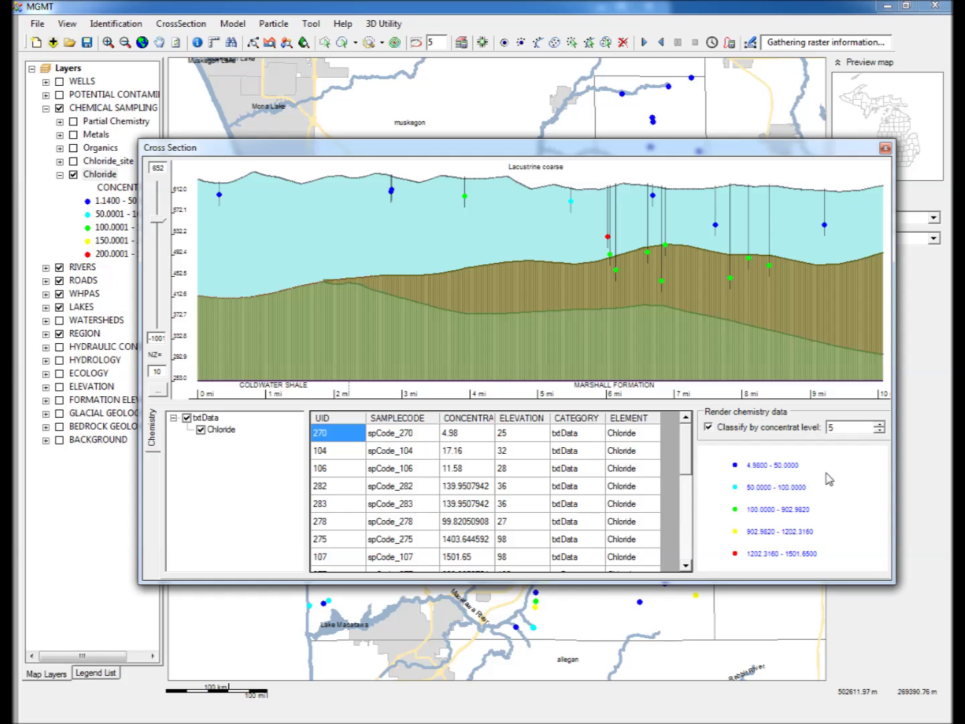
left_click(793, 509)
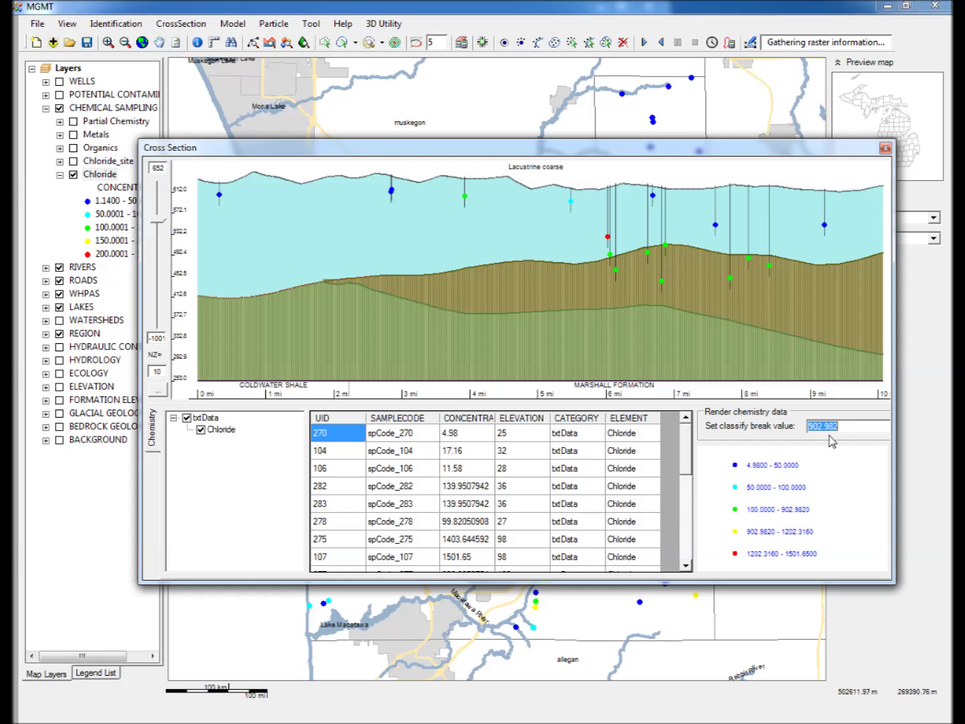
type("150")
key("Return")
left_click(798, 533)
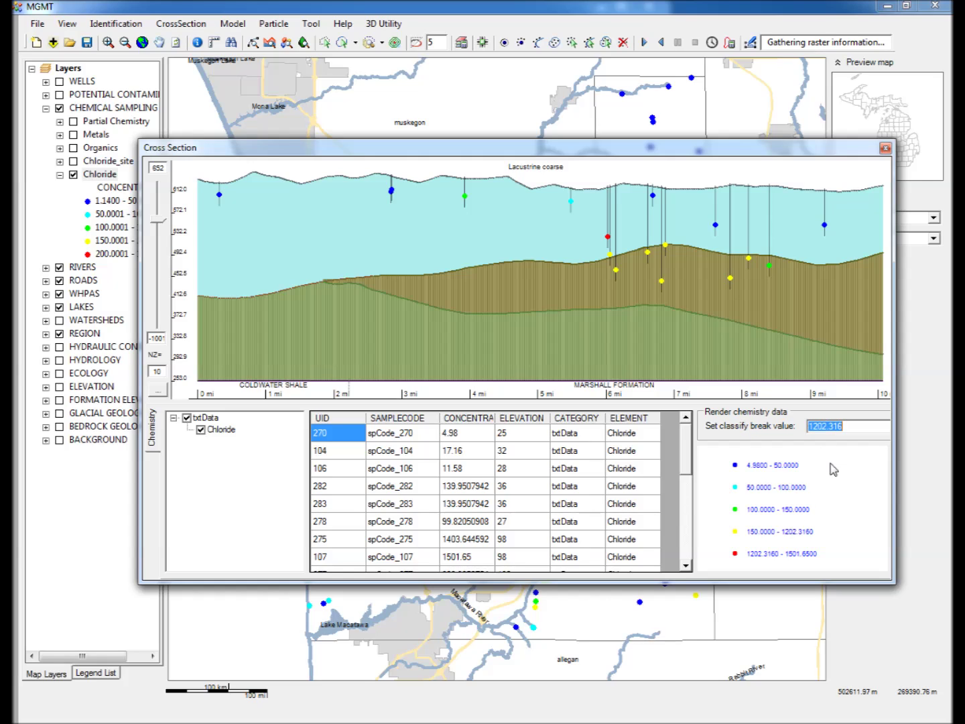
type("200")
key("Return")
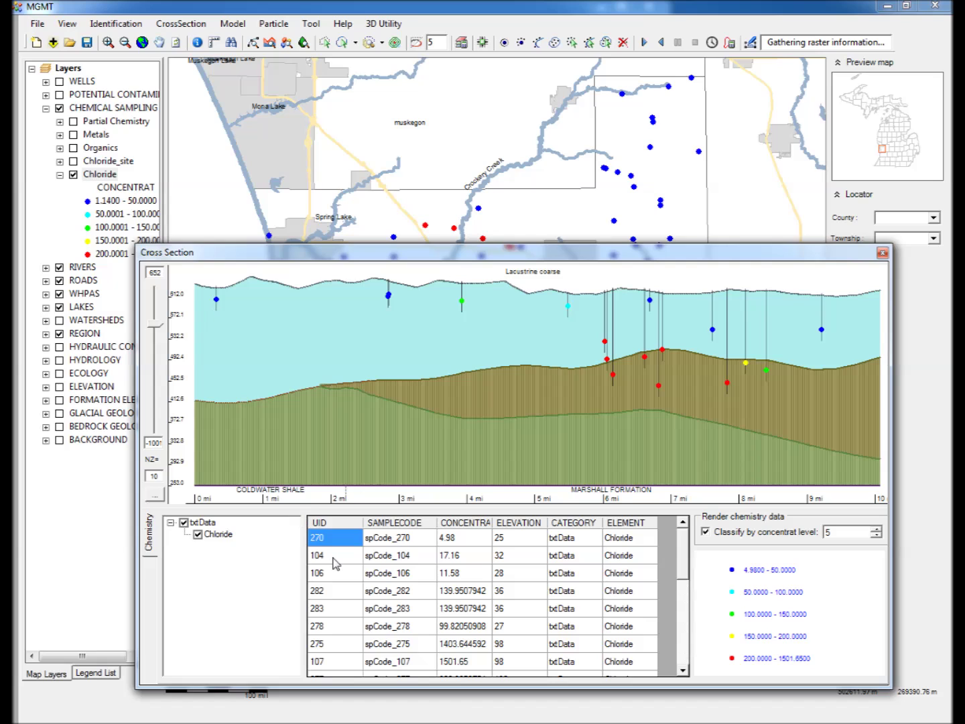
left_click(329, 644)
Close the Cross Section window and drag a rectangle on the map outlining the 3D model area.
left_click_drag(712, 260, 713, 426)
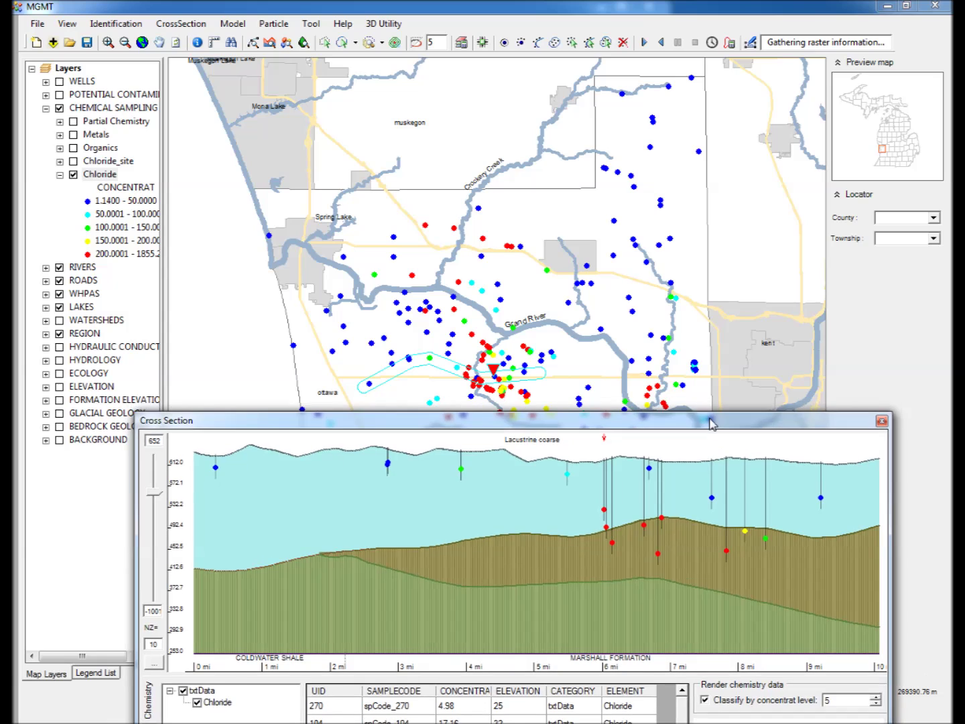
left_click_drag(714, 430, 709, 294)
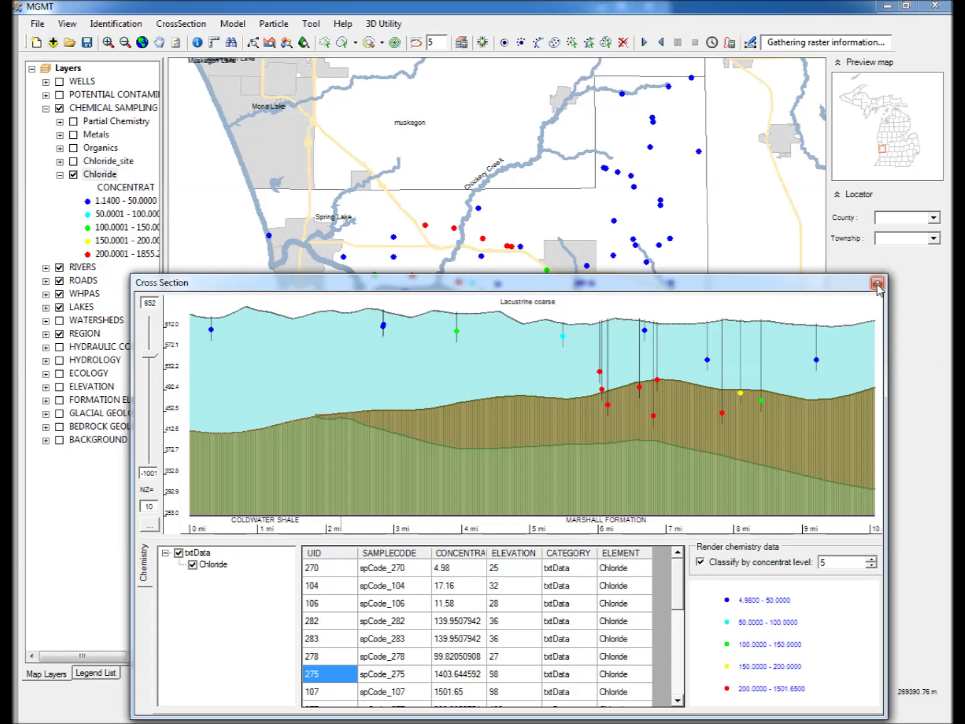
left_click(877, 291)
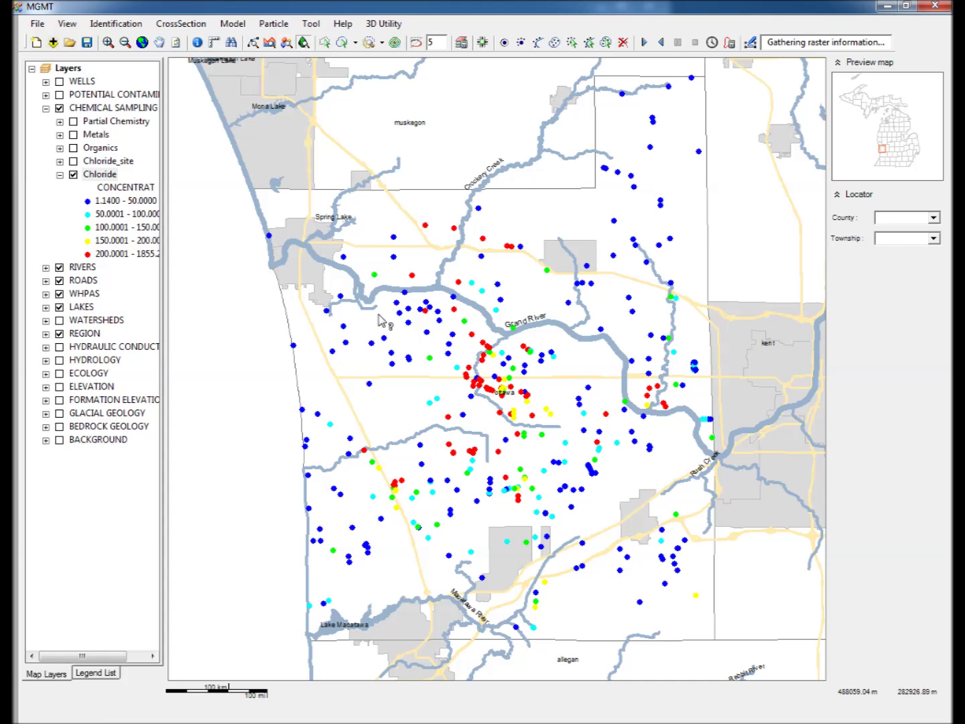
mouse_move(339, 243)
left_mouse_down()
mouse_move(677, 564)
mouse_move(674, 586)
left_mouse_up()
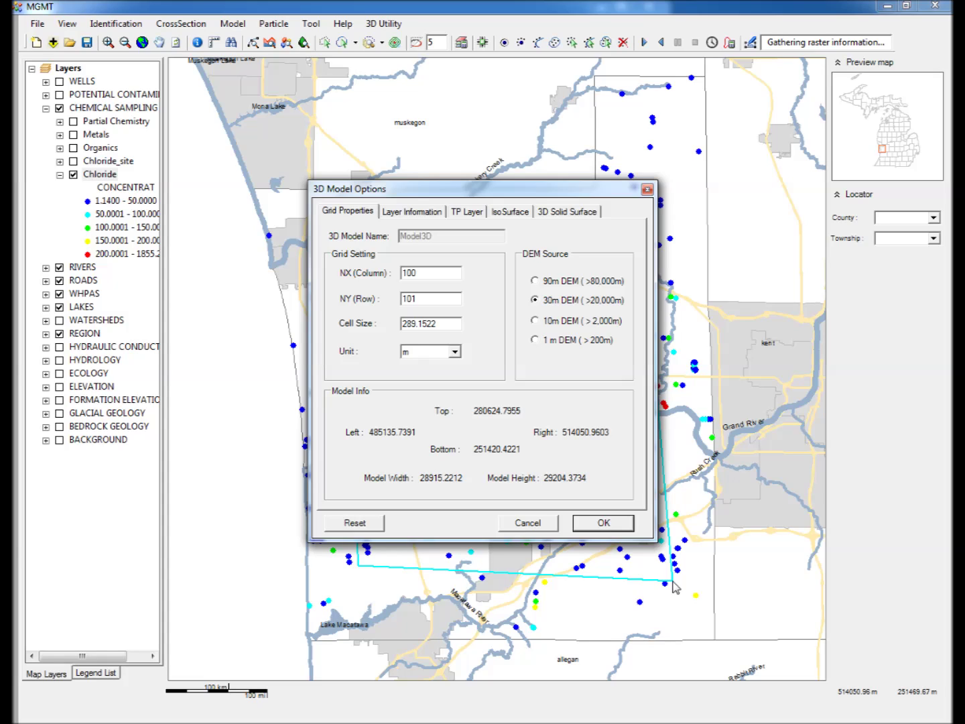
Include CHLORIDE_SITE, CHLORIDE, Marshall, Coldwater and Antrim layers and build the 3D model.
left_click(401, 214)
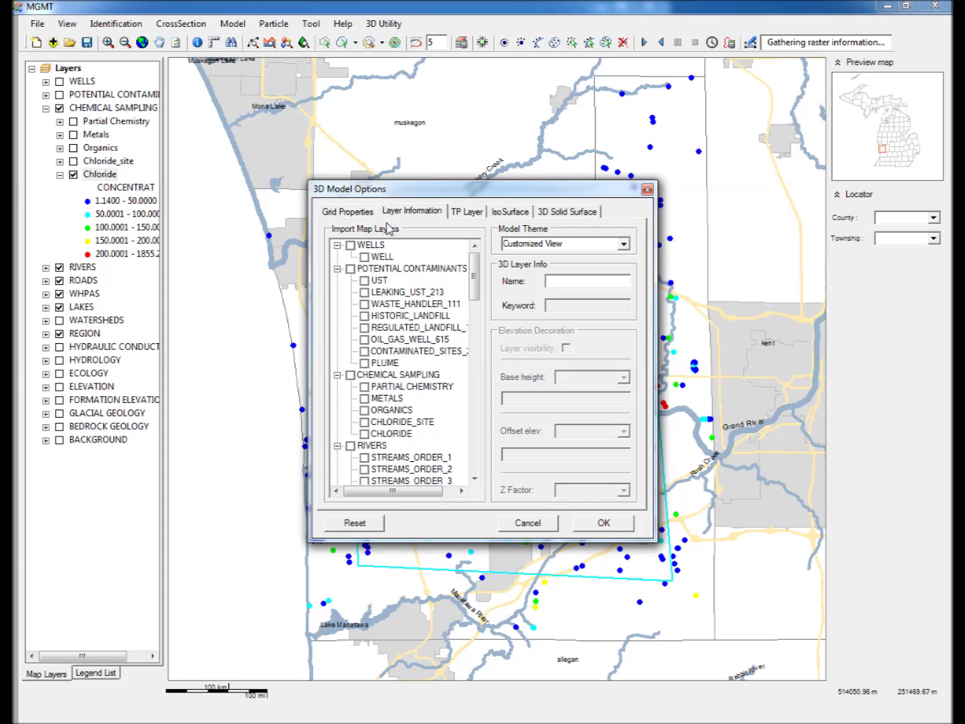
left_click(366, 422)
left_click(366, 434)
left_click(474, 478)
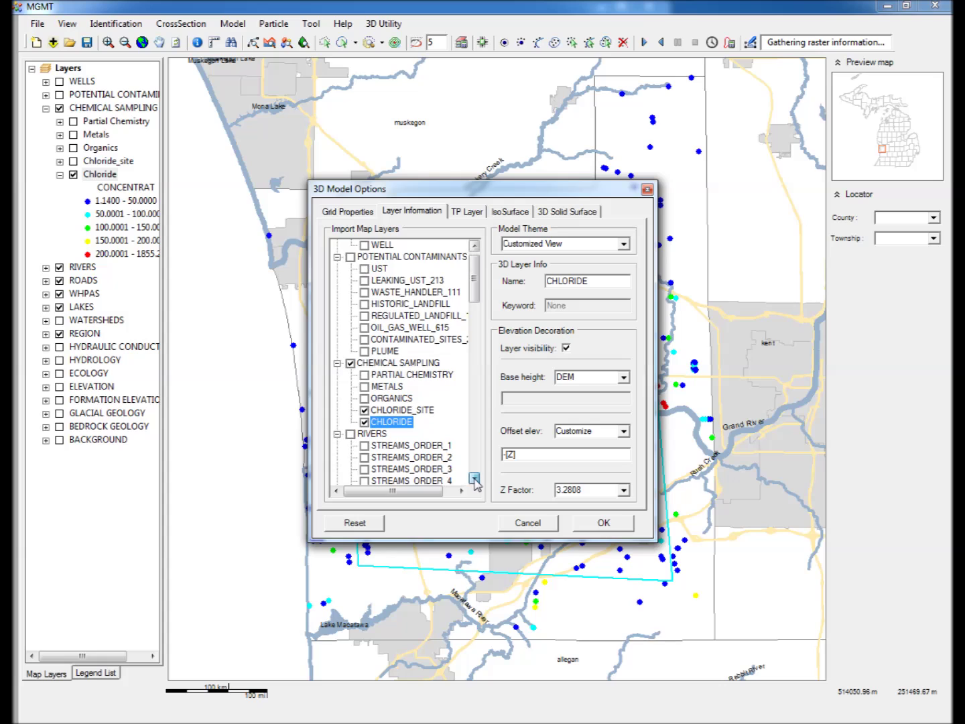
left_click_drag(475, 478, 474, 478)
left_click(365, 399)
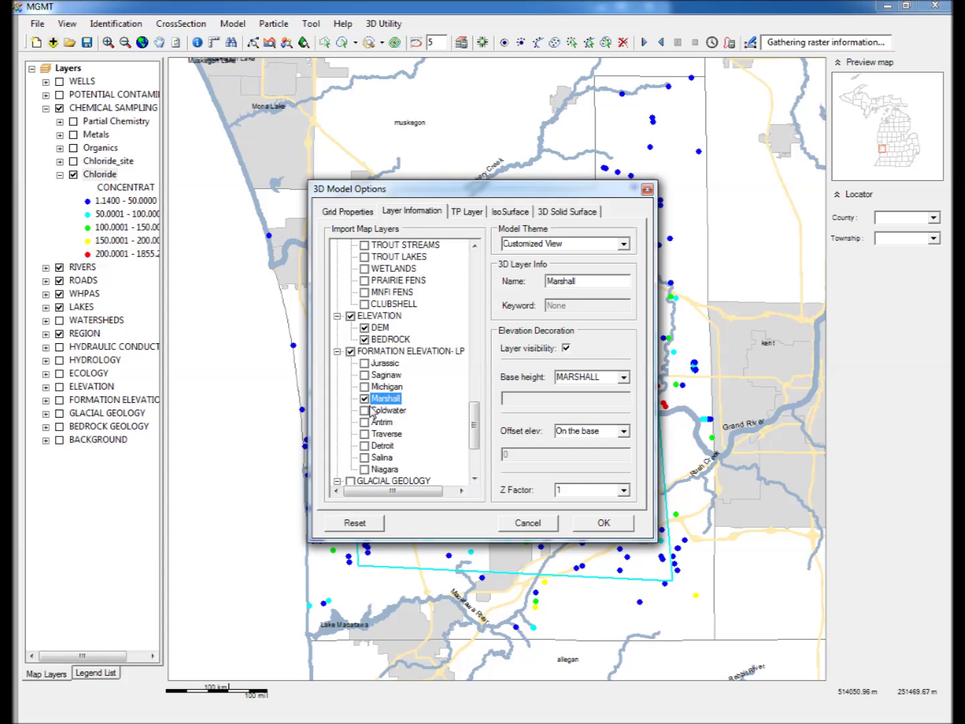
left_click(366, 409)
left_click(365, 421)
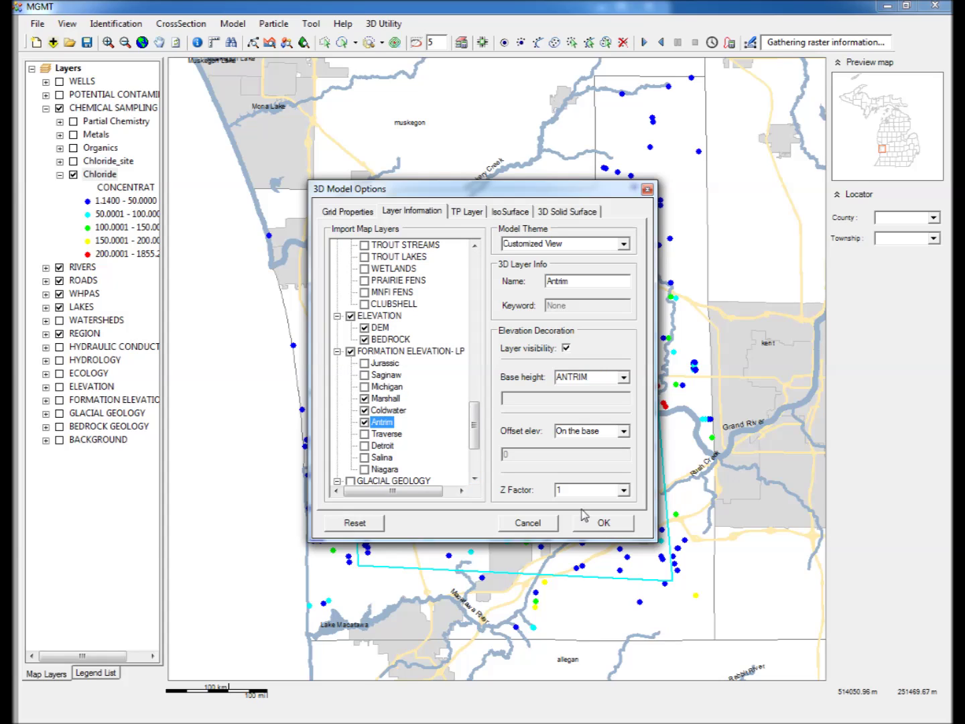
left_click(607, 524)
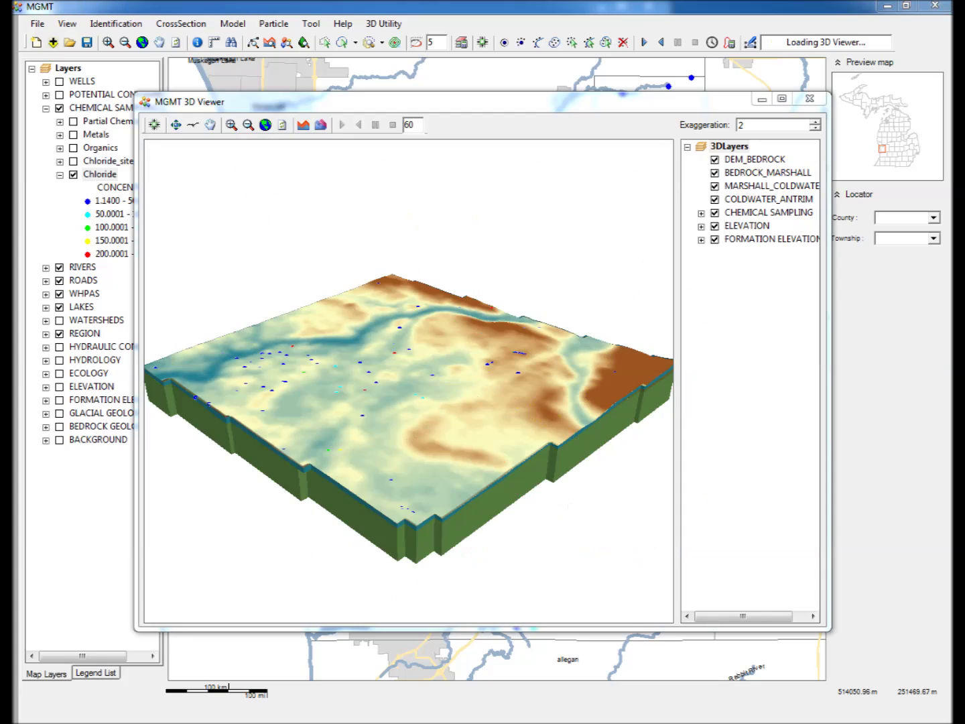
Maximize the 3D viewer, set vertical exaggeration to 15, and tilt the block.
left_click(781, 100)
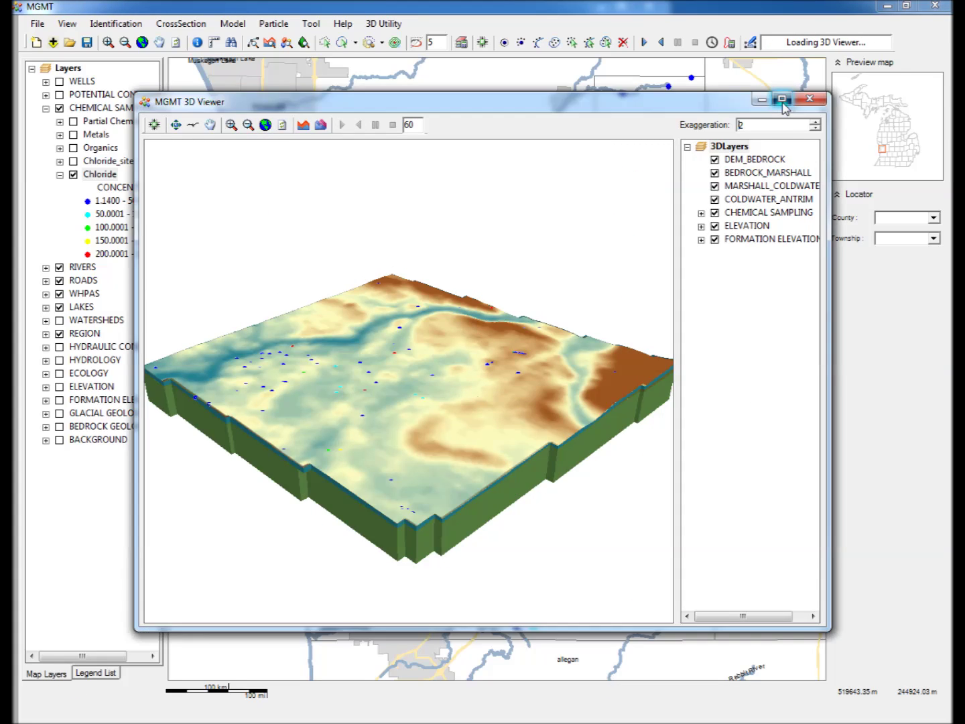
double_click(877, 27)
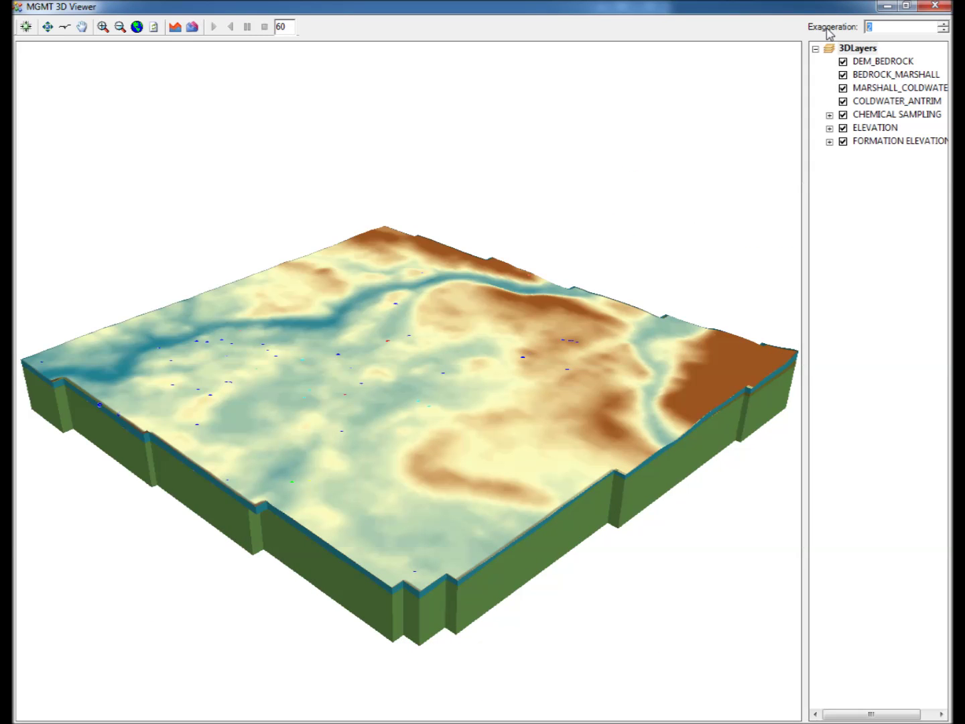
type("15")
key("Return")
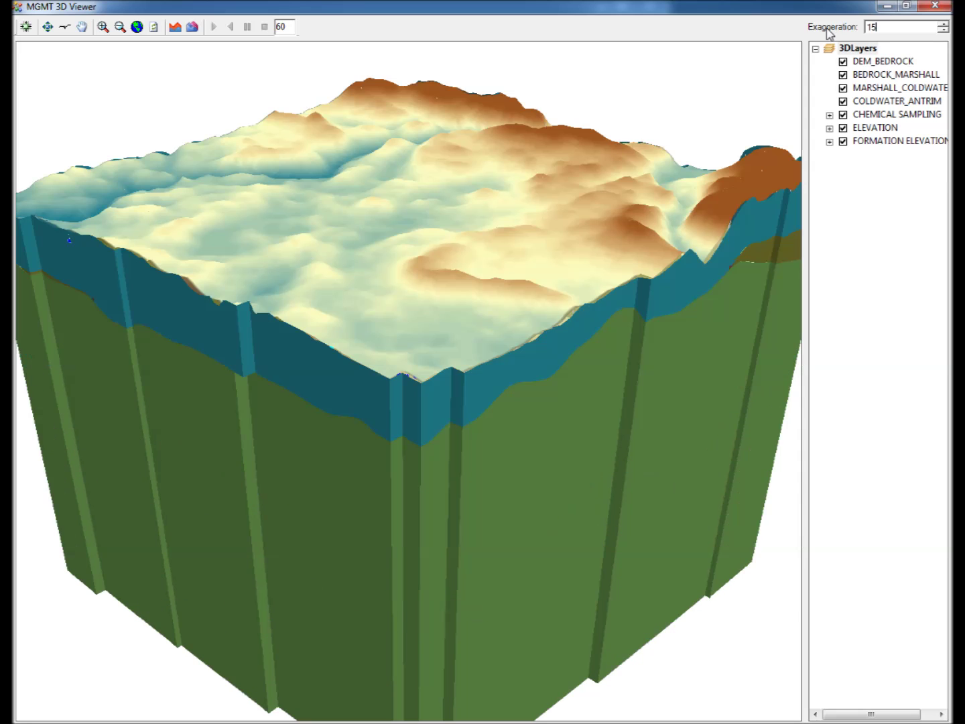
left_click(48, 27)
left_click_drag(522, 256, 503, 201)
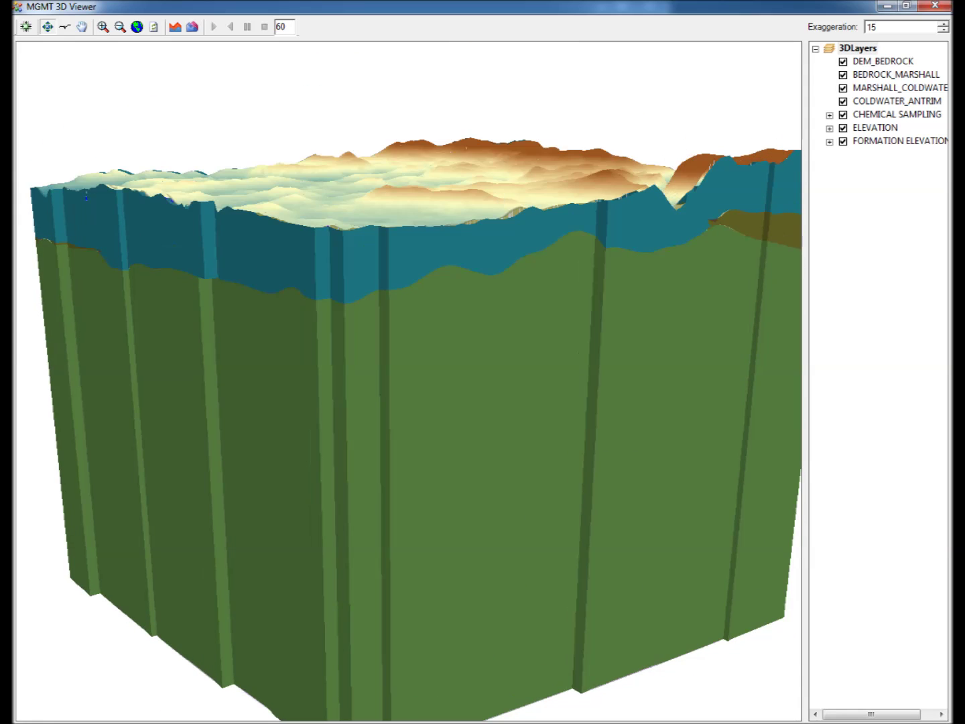
Expand FORMATION ELEVATION and hide the DEM_BEDROCK, BEDROCK_MARSHALL, MARSHALL_COLDWATER and COLDWATER_ANTRIM blocks.
left_click(843, 62)
left_click(843, 62)
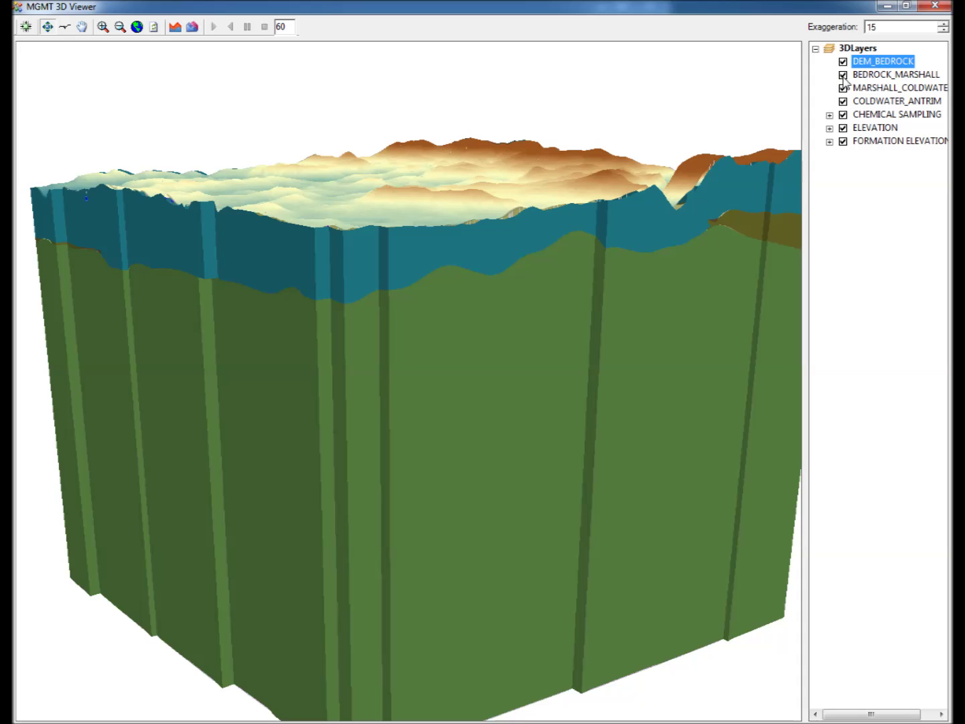
left_click(843, 76)
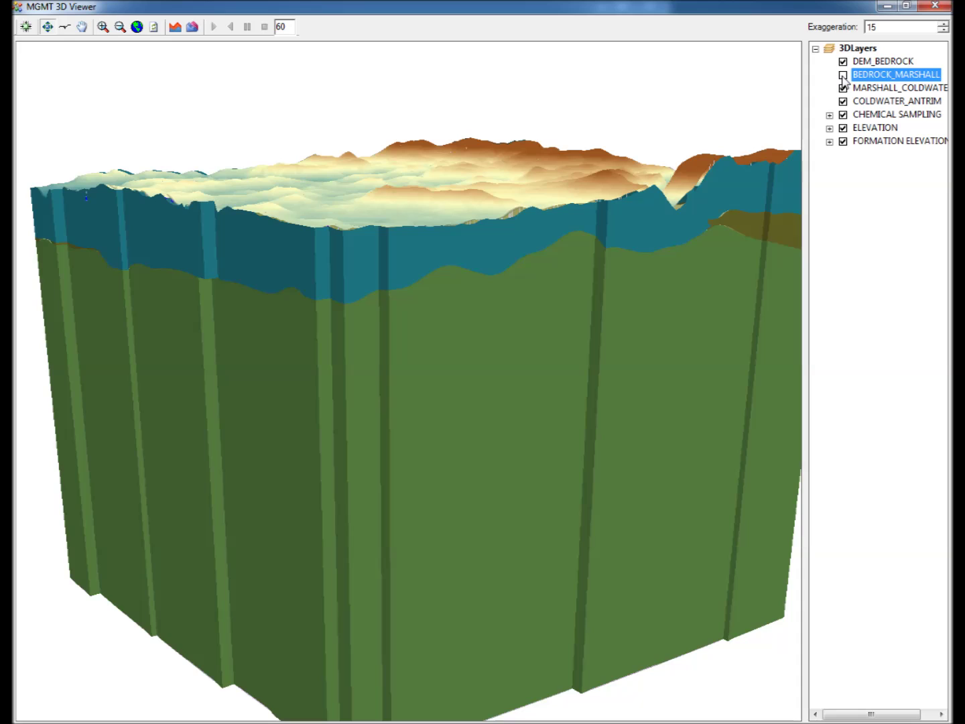
left_click(844, 88)
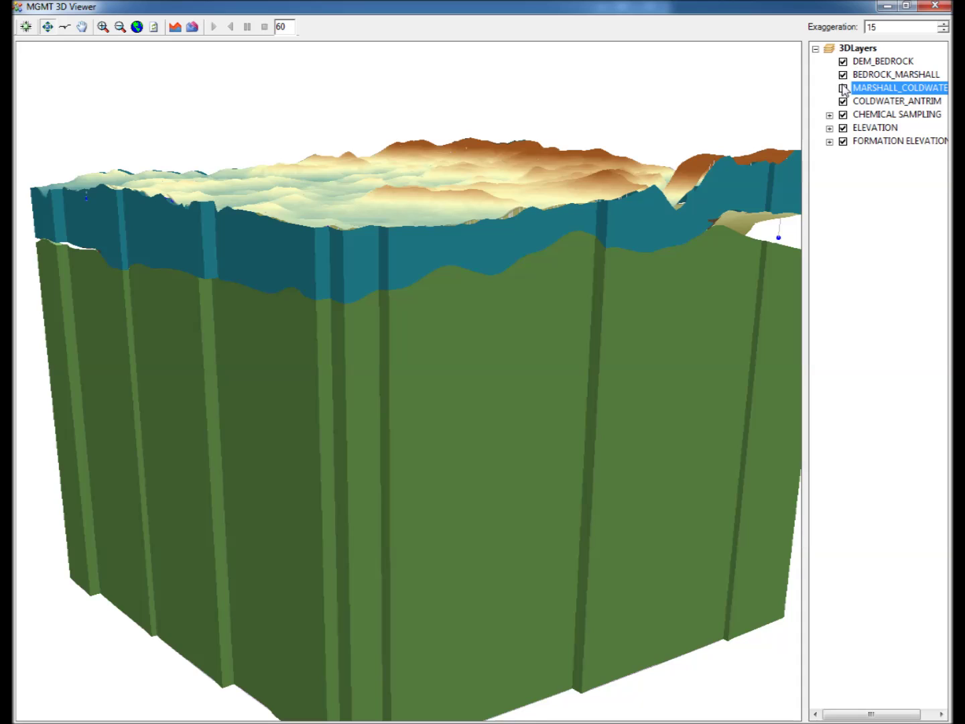
left_click(843, 89)
left_click(843, 101)
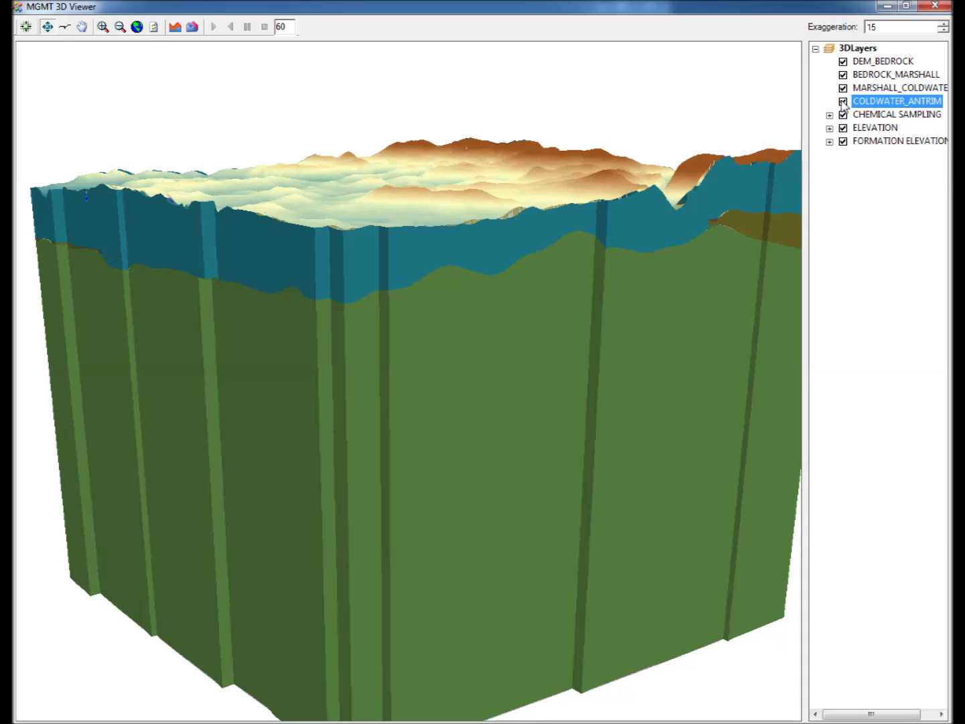
left_click(830, 142)
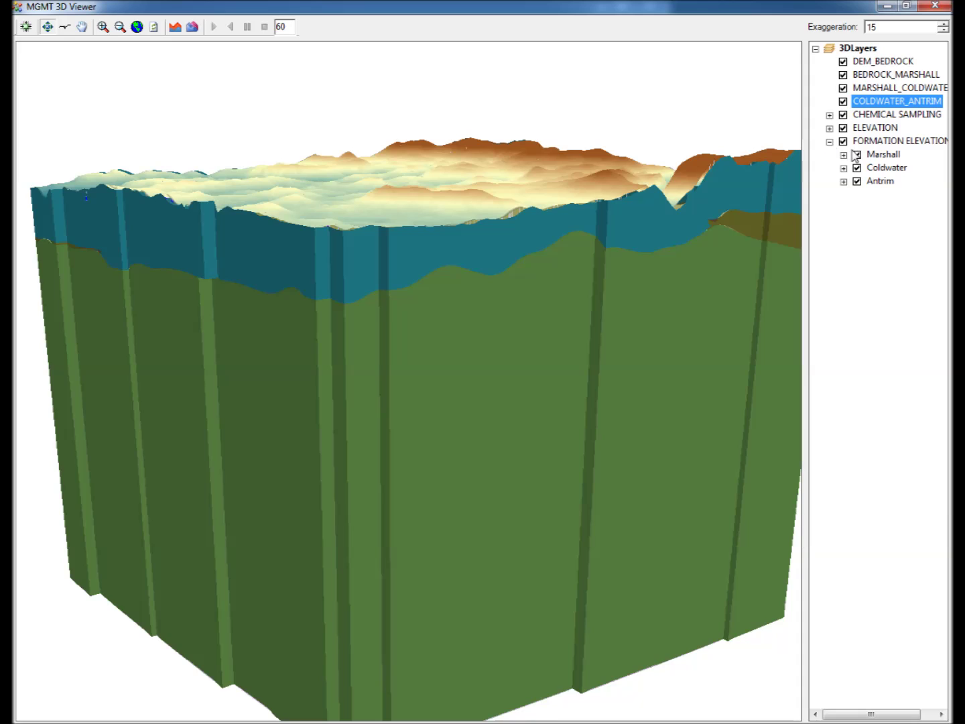
left_click(843, 101)
left_click(844, 88)
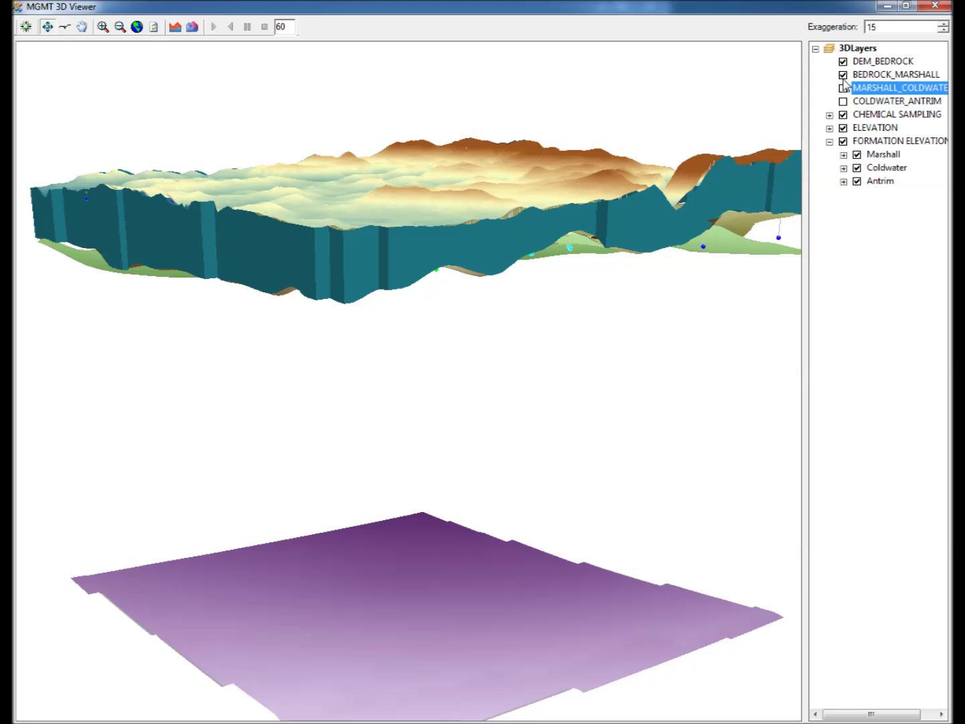
left_click(843, 74)
left_click(843, 62)
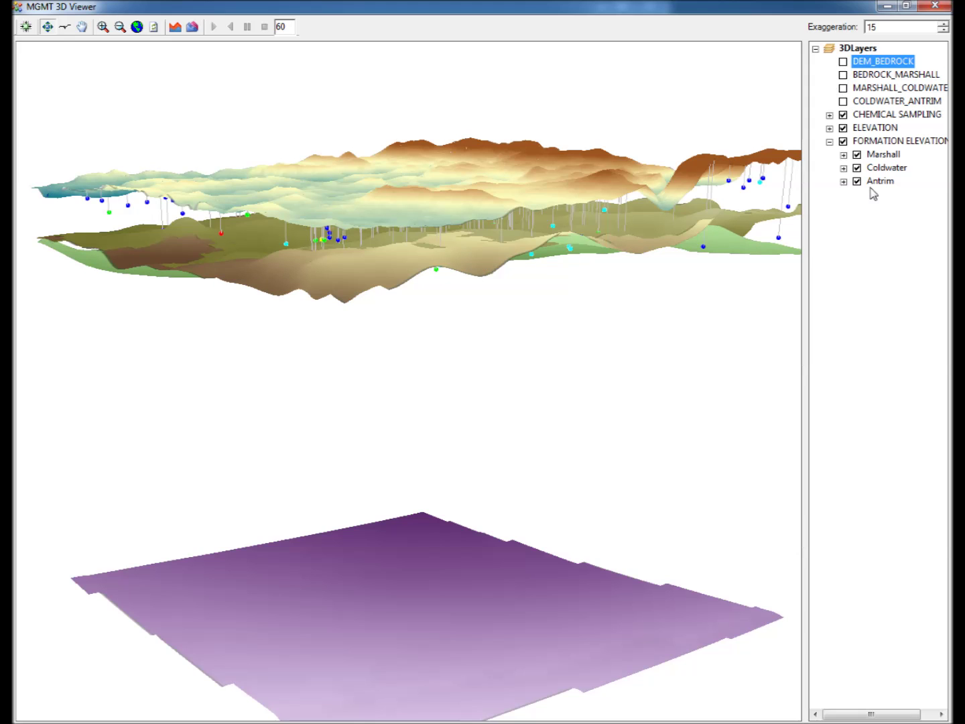
Hide the Antrim formation surface, leaving the Marshall and Coldwater surfaces visible.
left_click(858, 155)
left_click(858, 168)
left_click(857, 181)
left_click(857, 183)
left_click(858, 168)
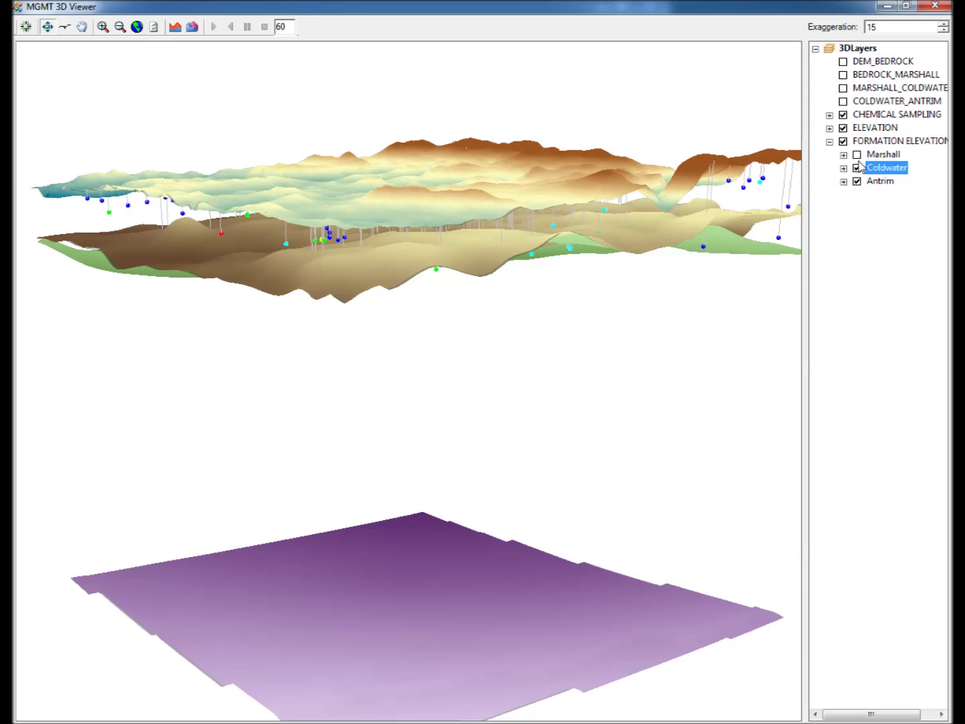
left_click(858, 154)
left_click(857, 183)
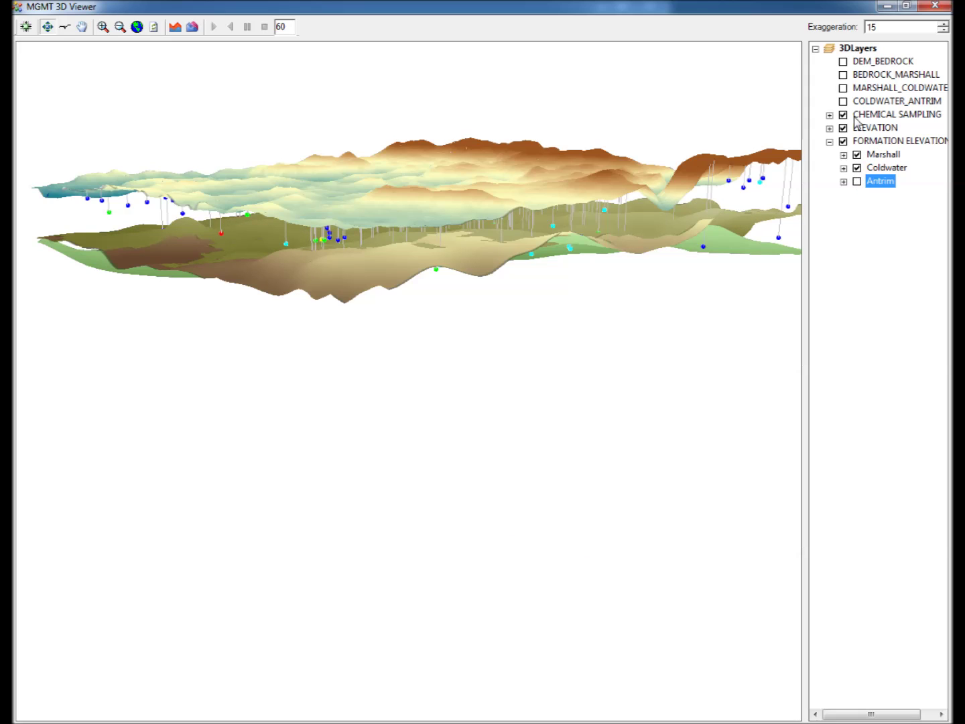
Restore the upper blocks, orbit the model, then hide DEM_BEDROCK and BEDROCK_MARSHALL to reveal the wells.
left_click(843, 87)
left_click(844, 74)
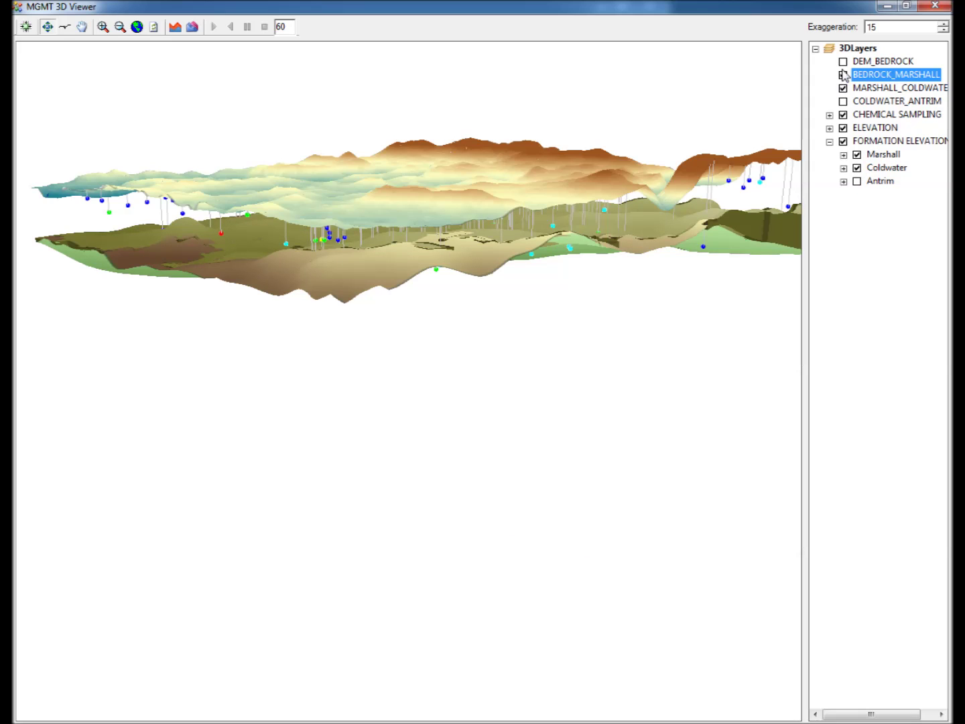
left_click(843, 62)
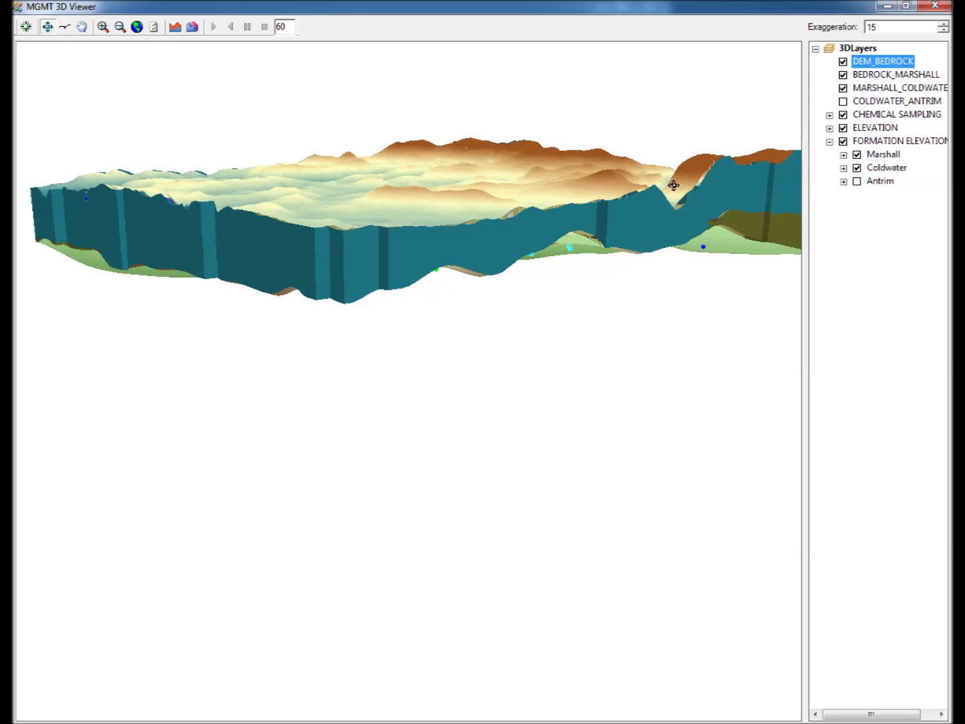
left_click_drag(673, 185, 517, 220)
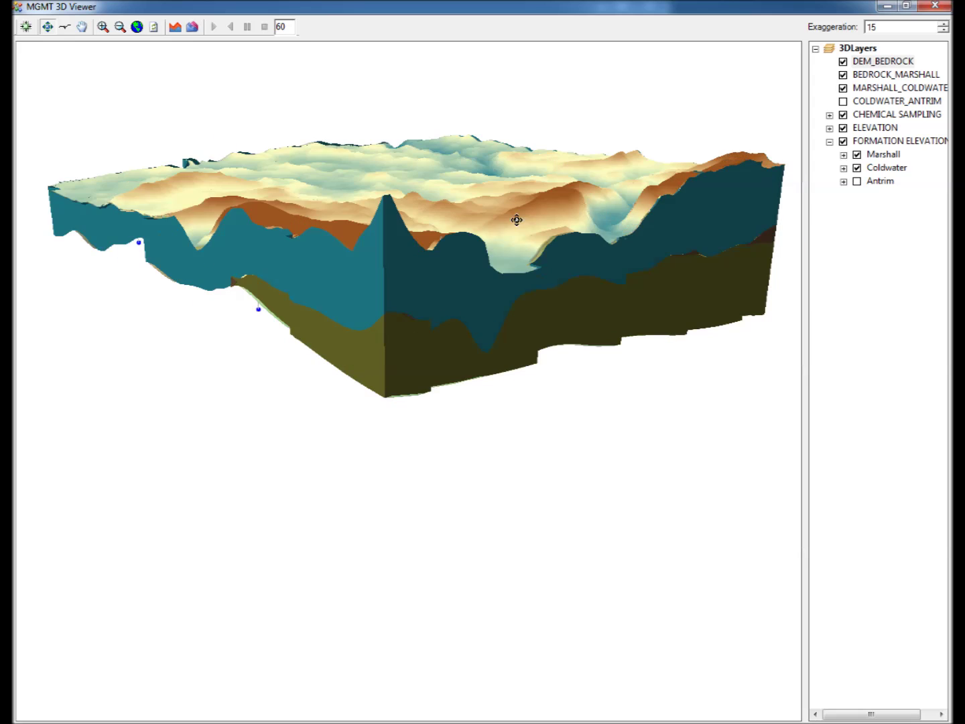
left_click(843, 61)
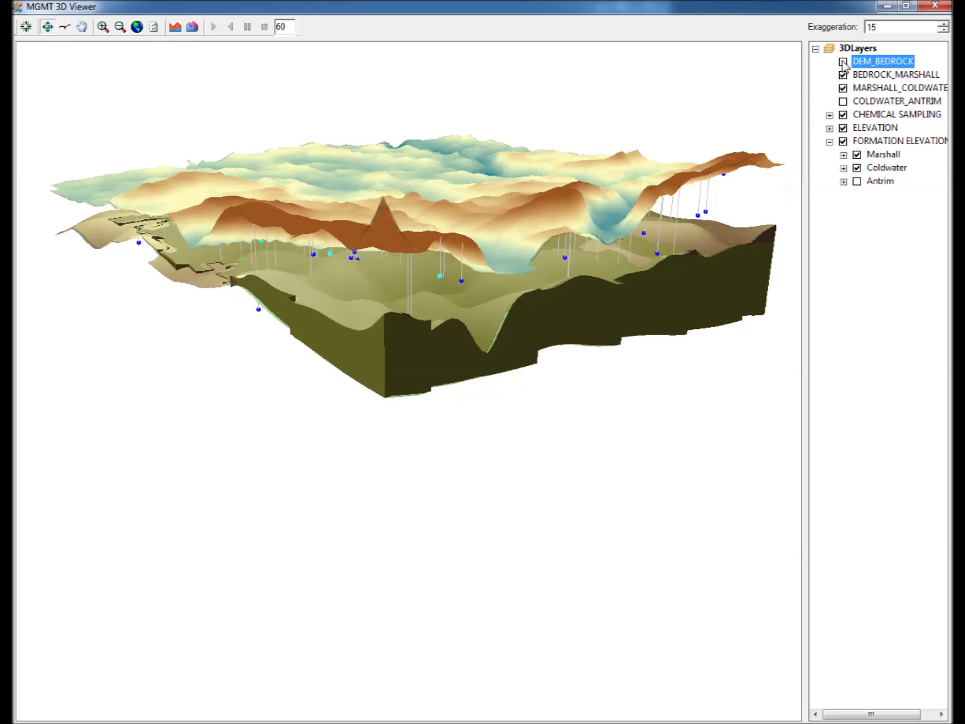
left_click(843, 76)
Hide the MARSHALL_COLDWATER block and the Coldwater and Marshall surfaces, and list the CHLORIDE layers.
left_click(844, 88)
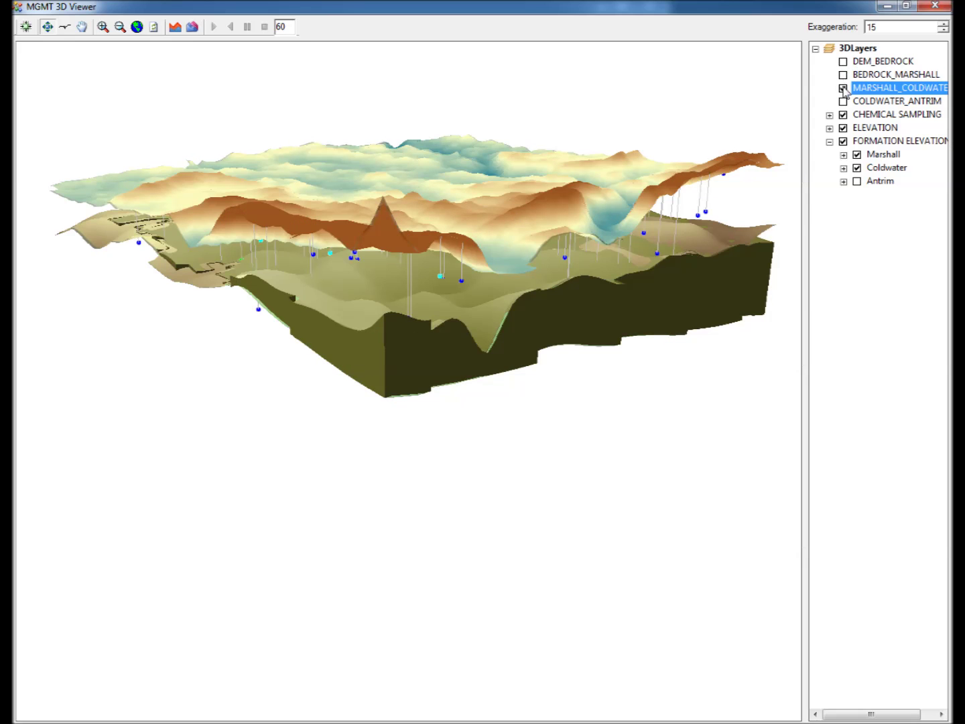
left_click(858, 169)
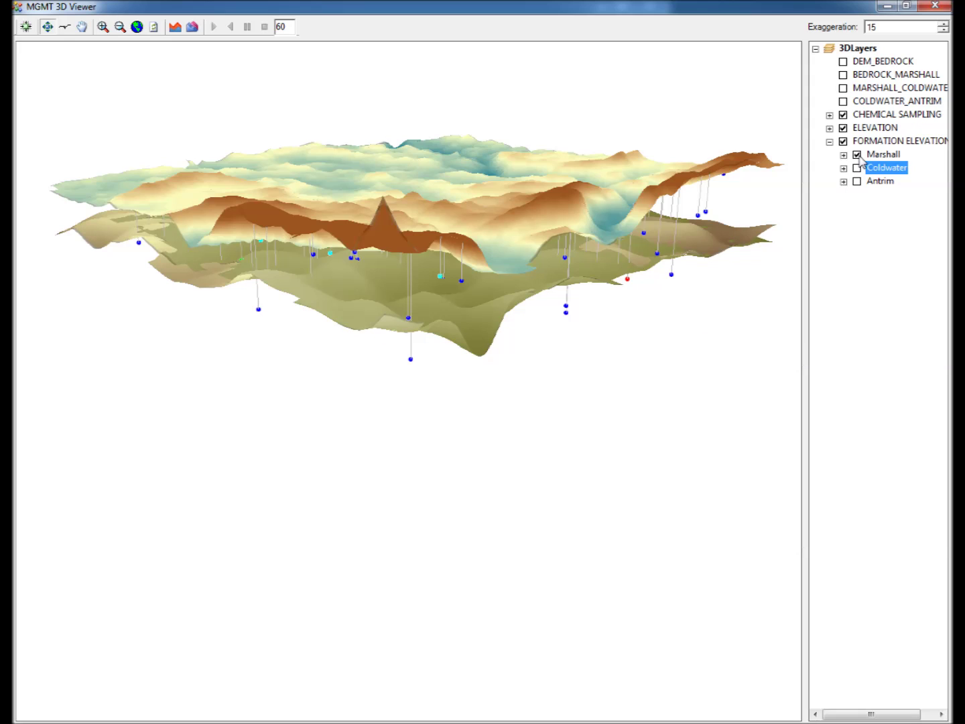
left_click(857, 155)
left_click(830, 115)
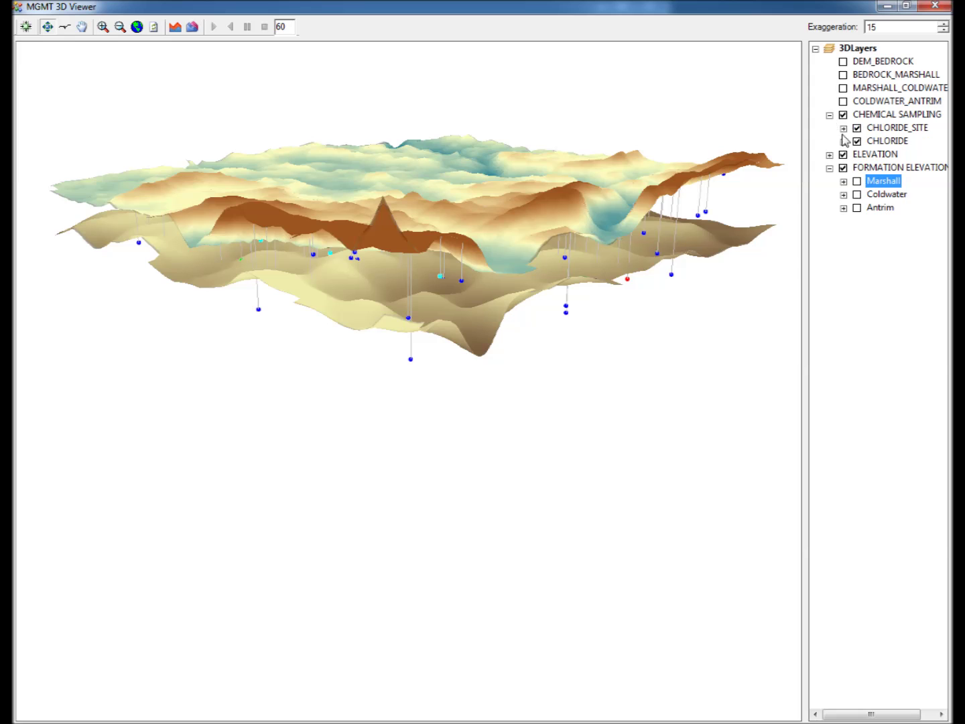
left_click_drag(561, 260, 627, 320)
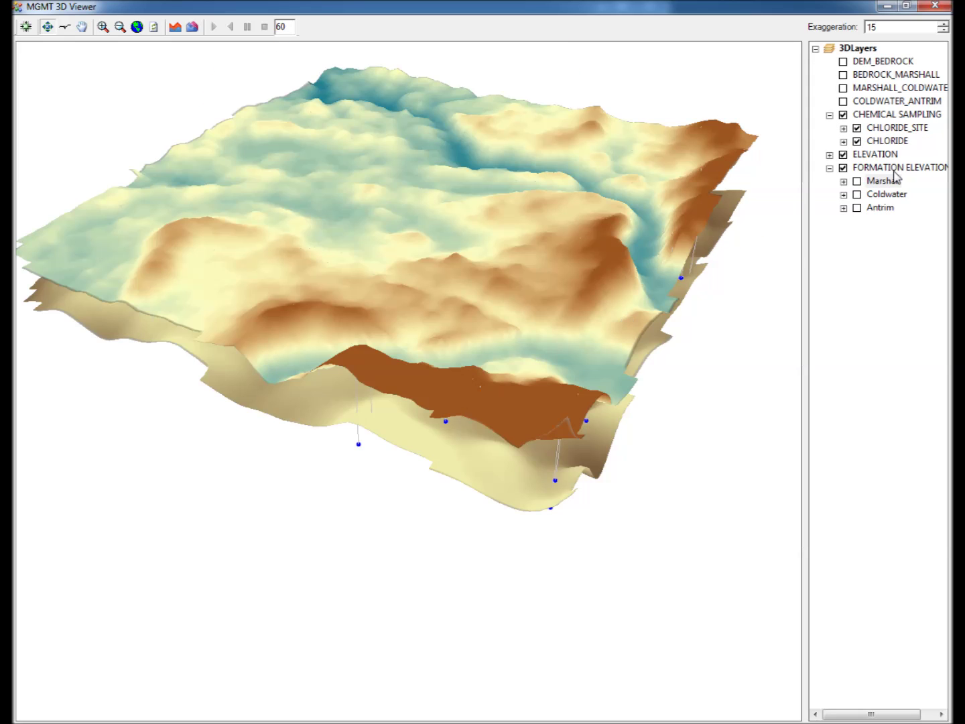
Turn off the DEM elevation layer and tilt the bedrock surface toward a top-down view.
left_click(830, 154)
left_click(857, 168)
scroll(521, 348, "up", 3)
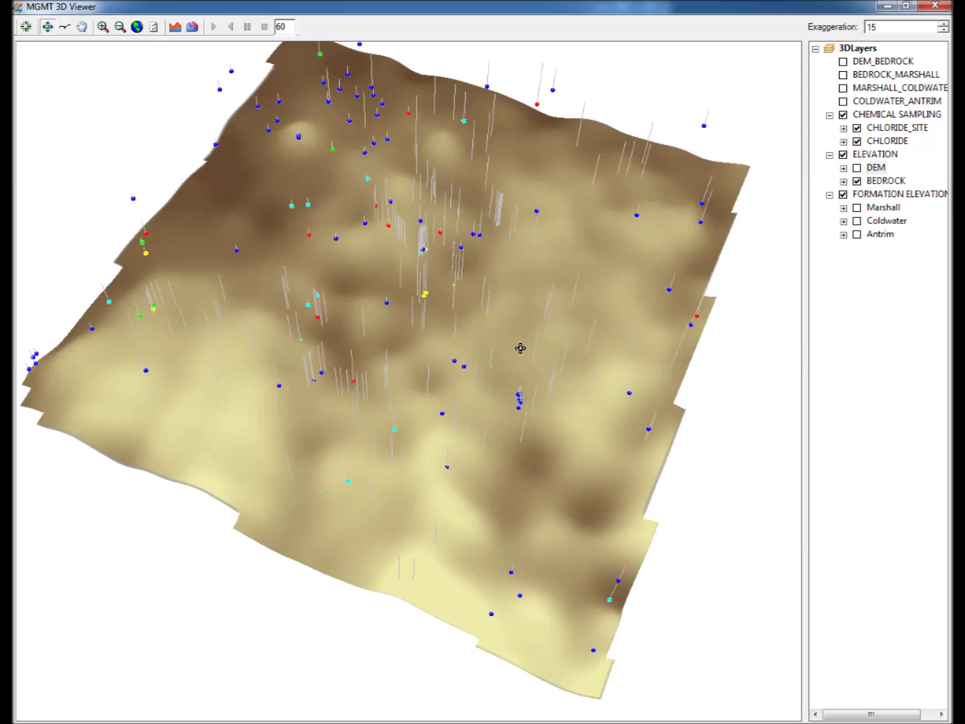
left_click_drag(520, 348, 582, 265)
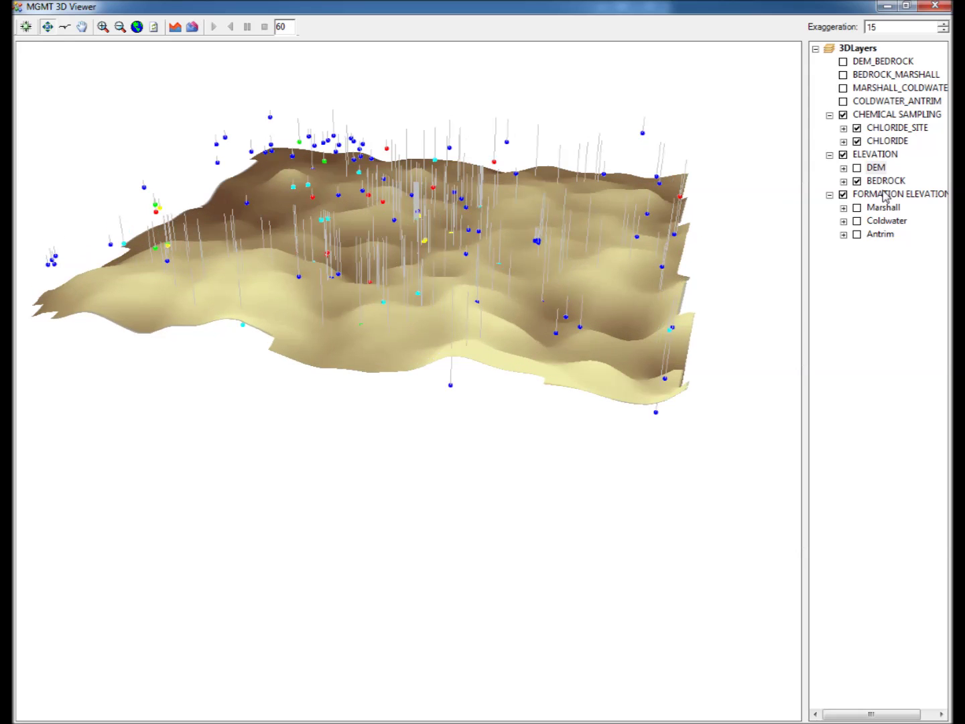
Turn the DEM back on, view the model edge-on, and redisplay the BEDROCK surface.
left_click(859, 168)
left_click(857, 181)
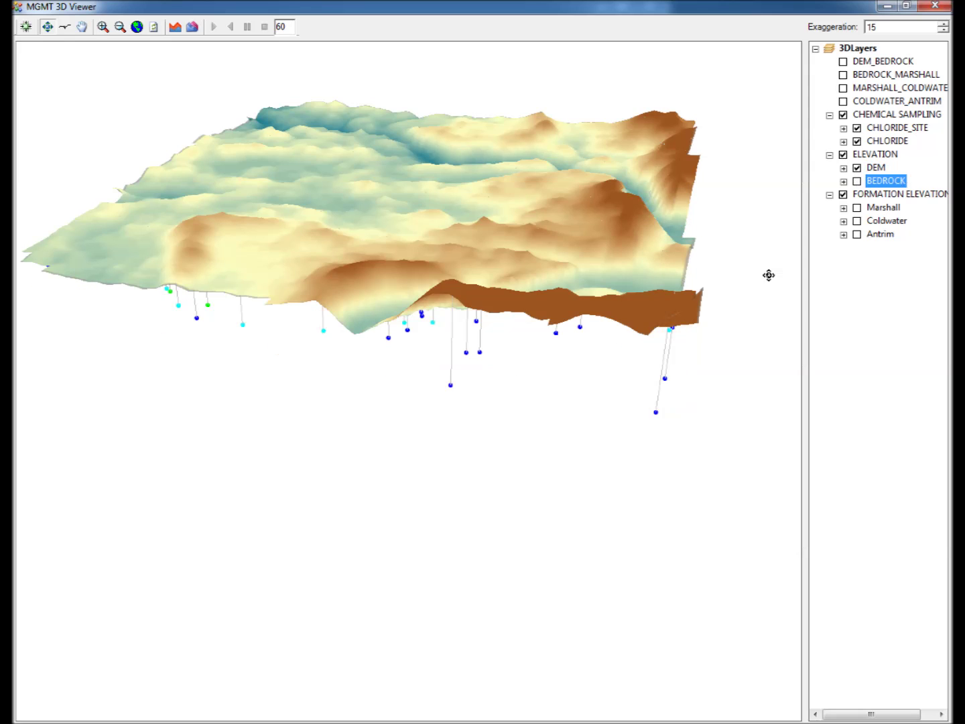
left_click_drag(625, 296, 605, 226)
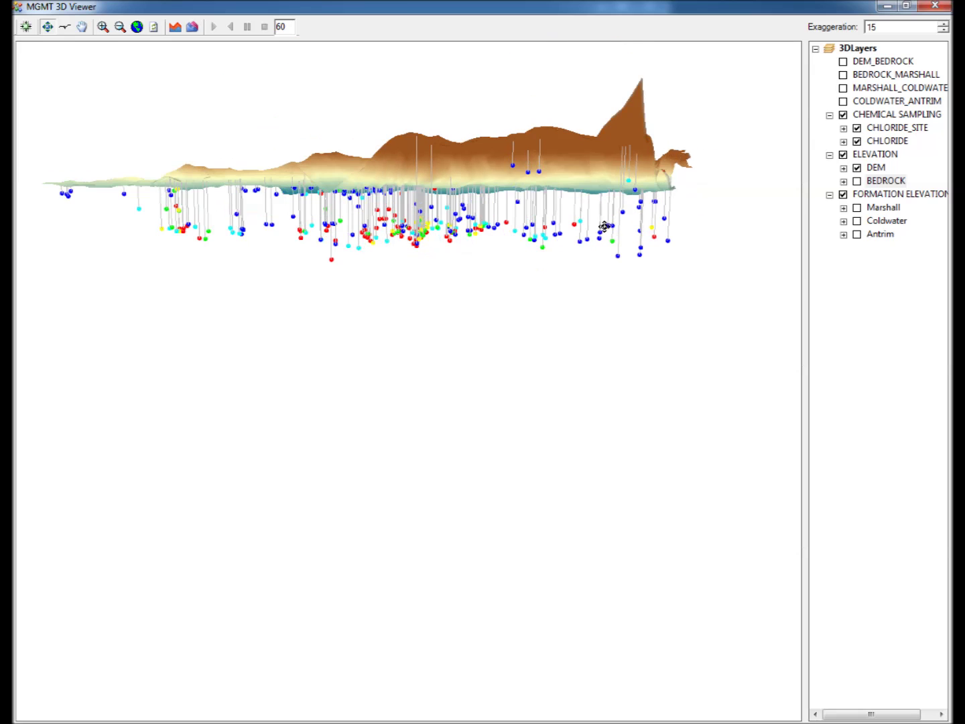
left_click(857, 181)
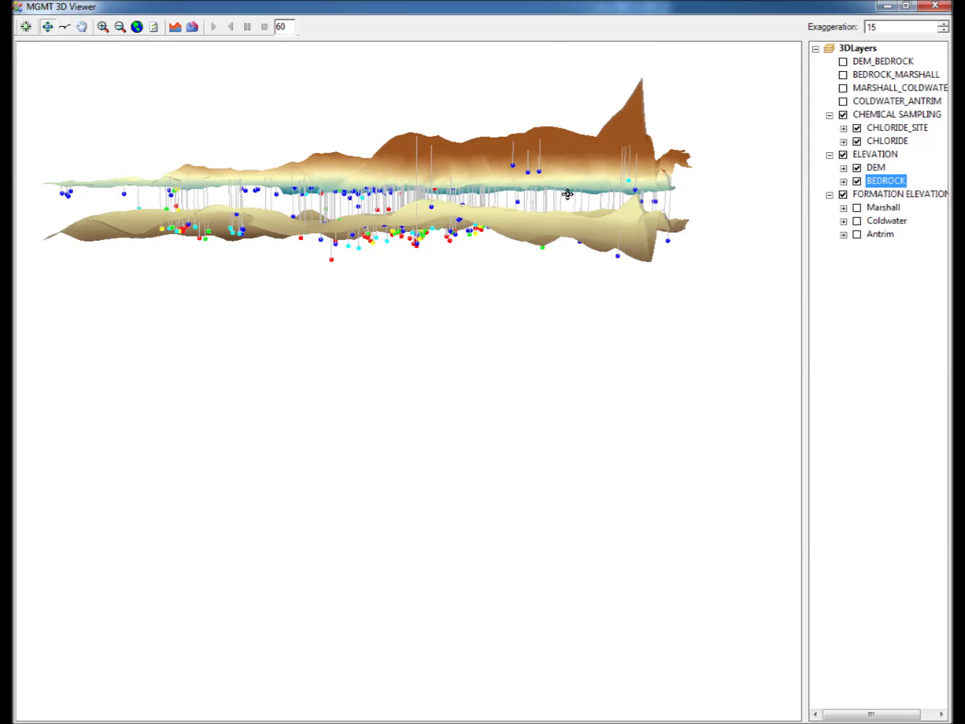